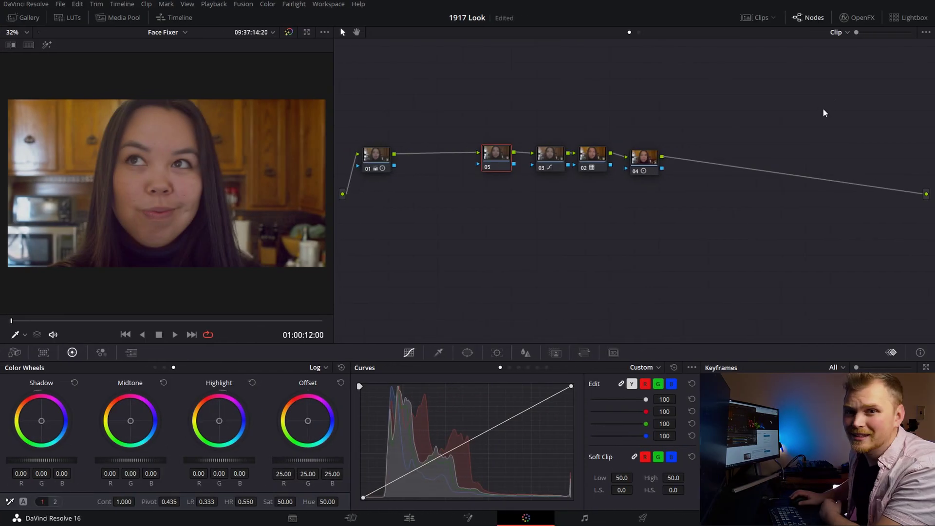
Apply Face Refinement to node 05, analyze the face, hide the overlay and set Texture Amount to 0.49
click(849, 19)
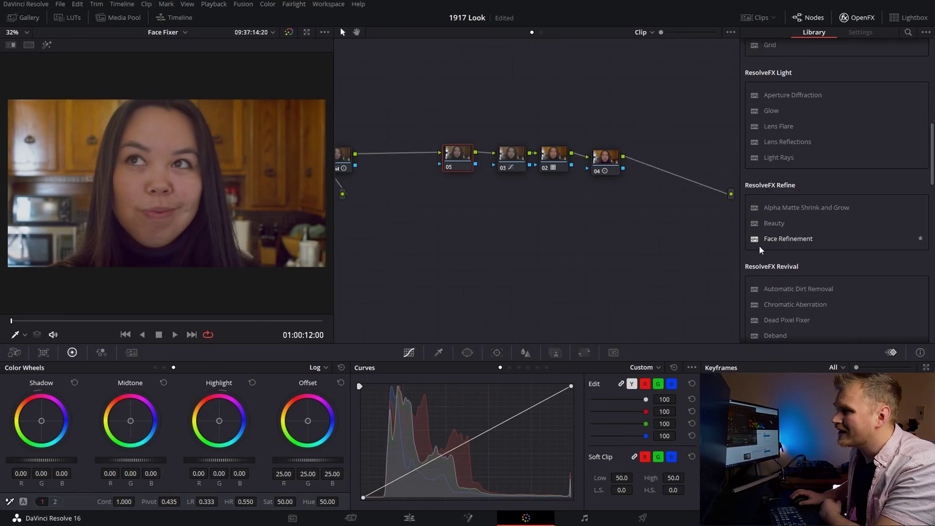
drag(789, 243, 451, 151)
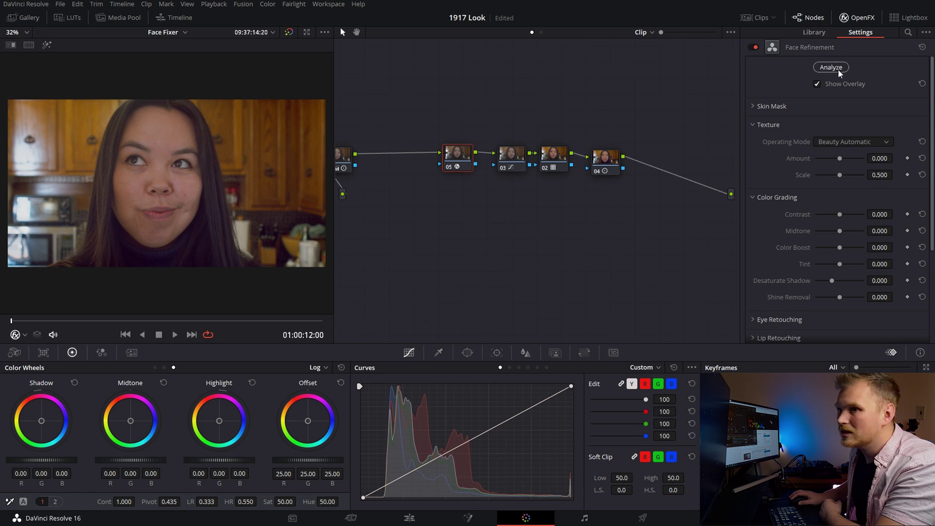
click(834, 68)
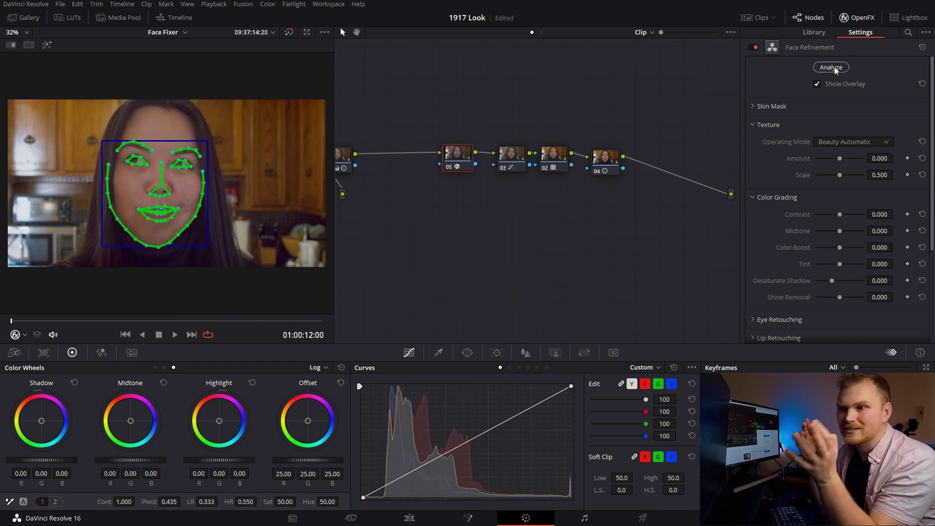
click(817, 85)
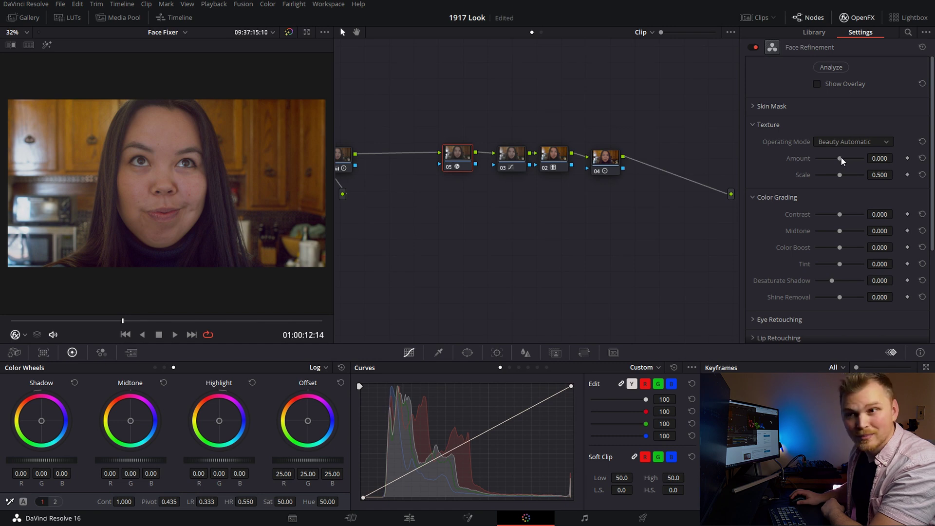
drag(842, 160, 848, 161)
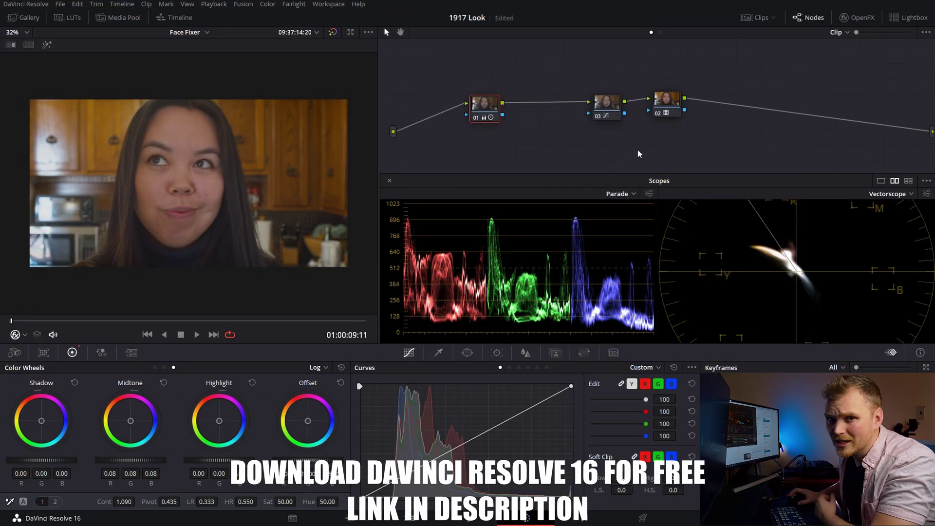
click(666, 102)
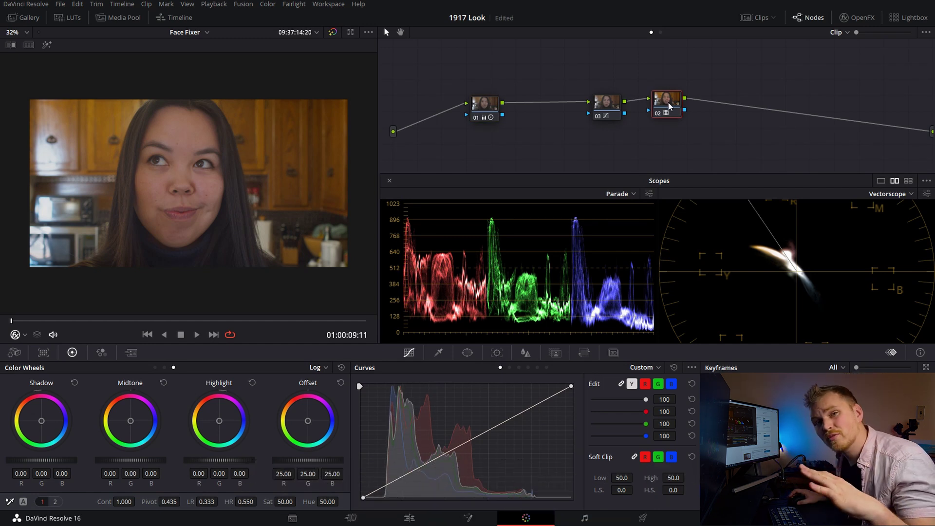
click(489, 107)
click(606, 104)
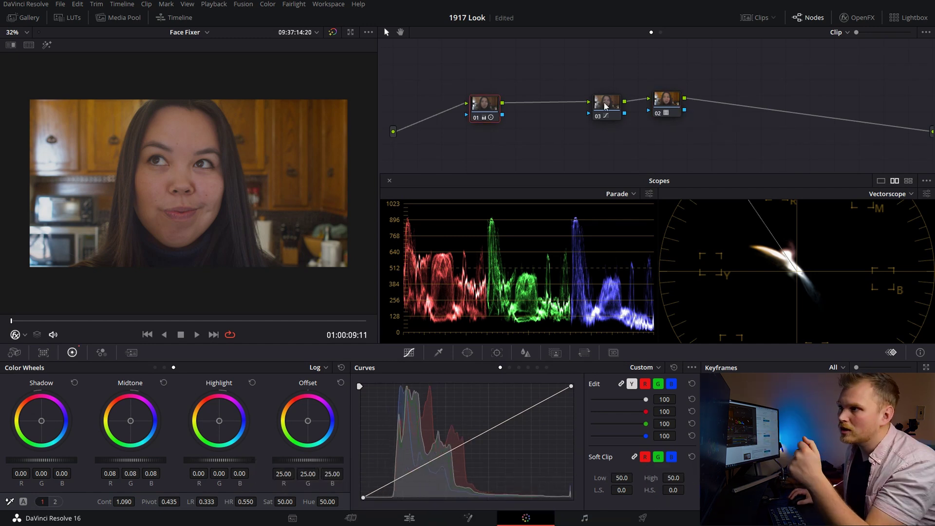
click(481, 106)
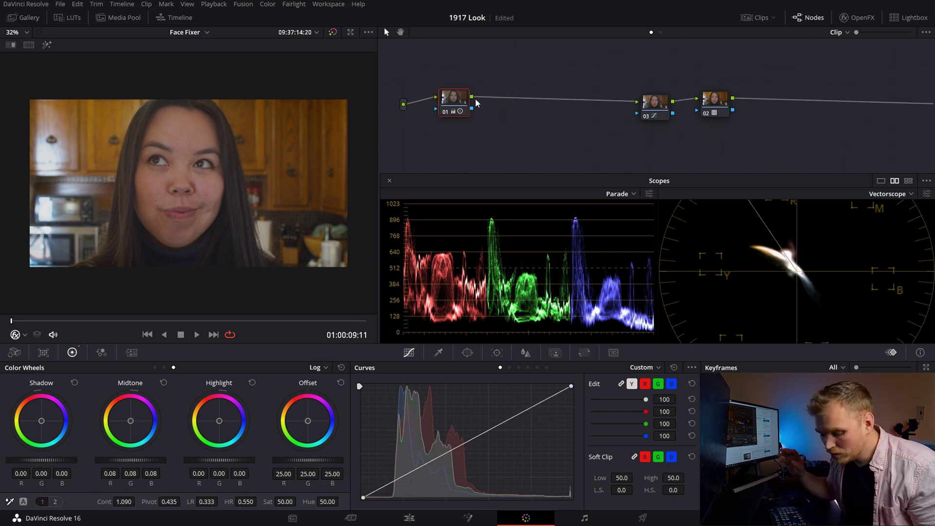
Add a node after node 01 and split it into parallel nodes 04, 06 and 07
key(alt+s)
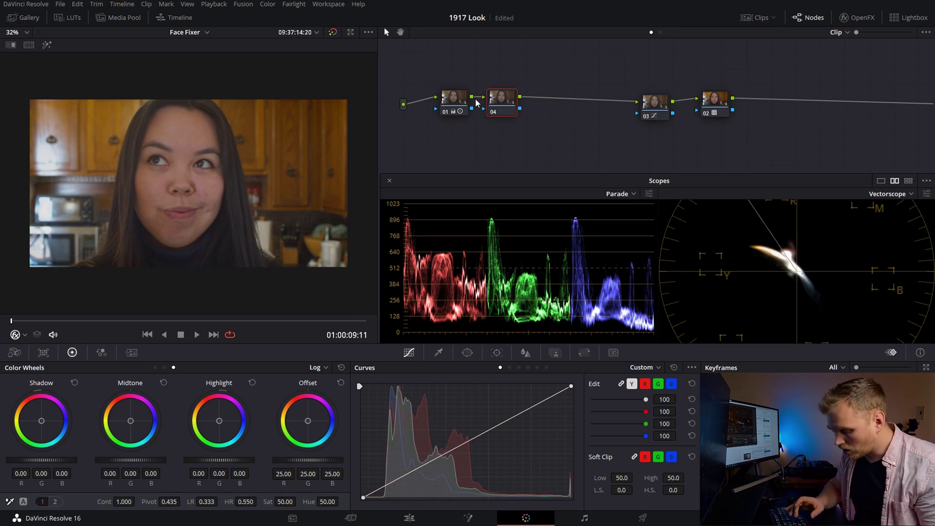
key(alt+p)
key(alt+p)
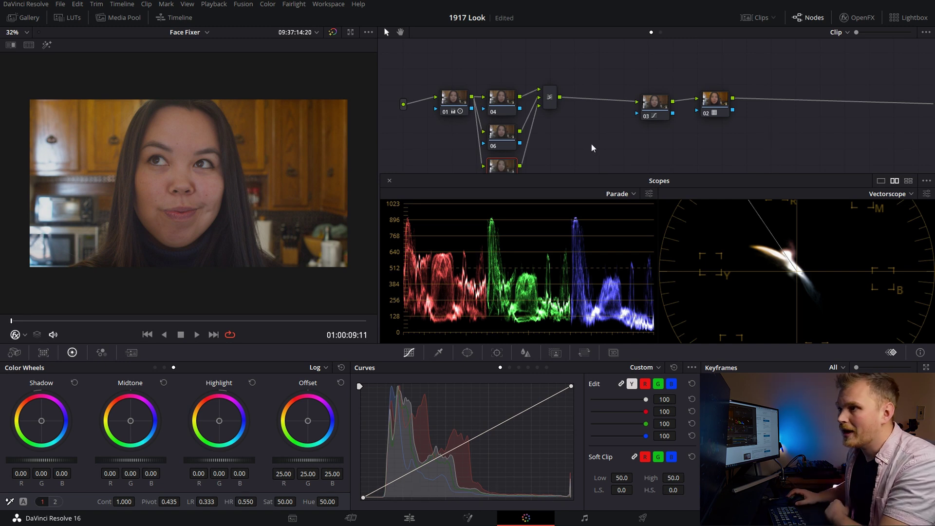
key(shift+semicolon)
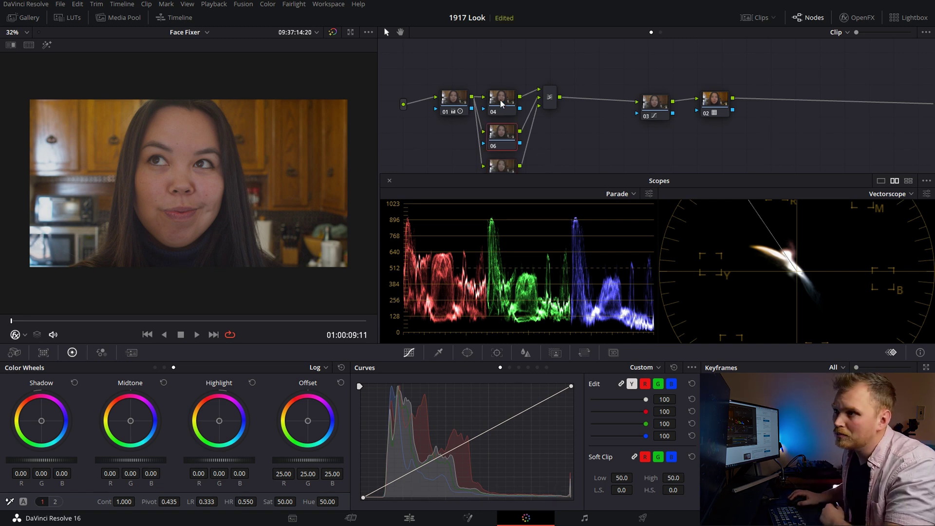
Stack nodes 04, 06 and 07 vertically and select node 06 for skin keying
drag(502, 103, 504, 85)
drag(497, 137, 499, 118)
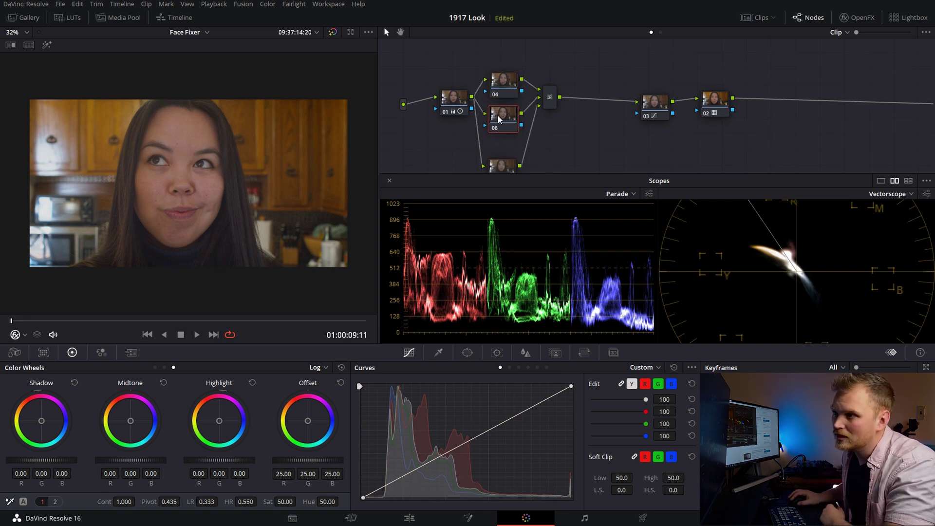
drag(498, 167, 500, 151)
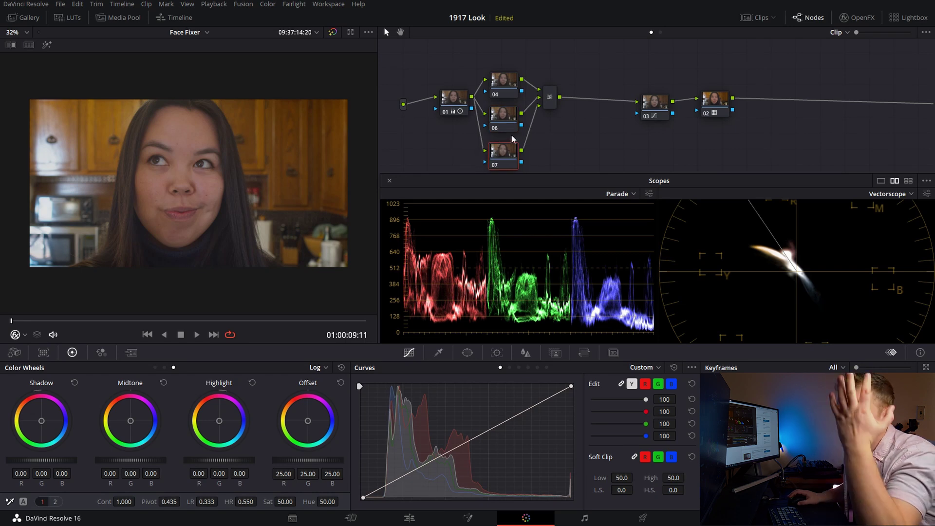
click(505, 123)
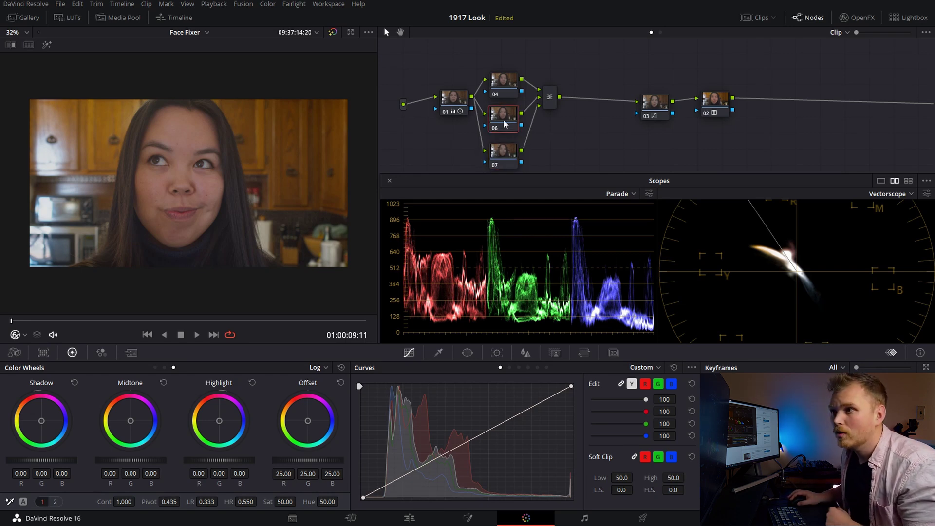
click(439, 352)
Key the forehead skin tone in Highlight view and raise Saturation Low to 0.8
click(169, 120)
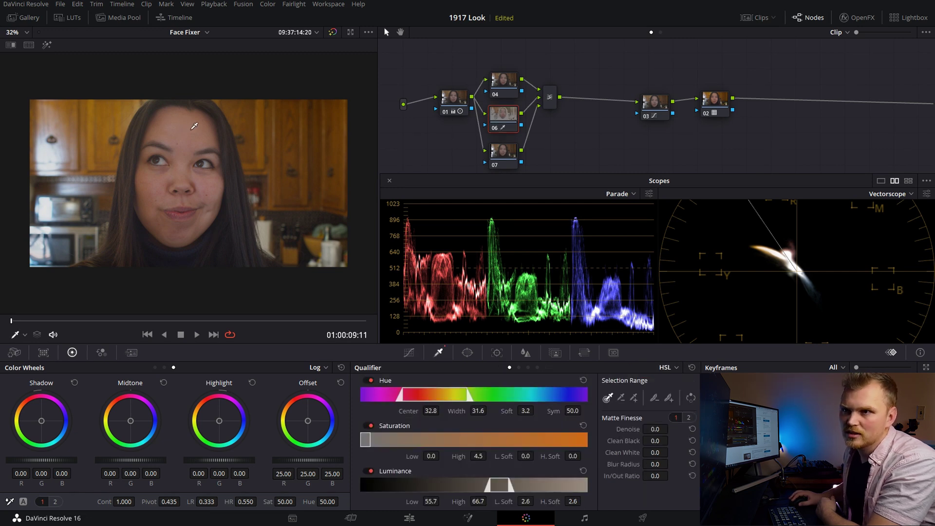
click(47, 46)
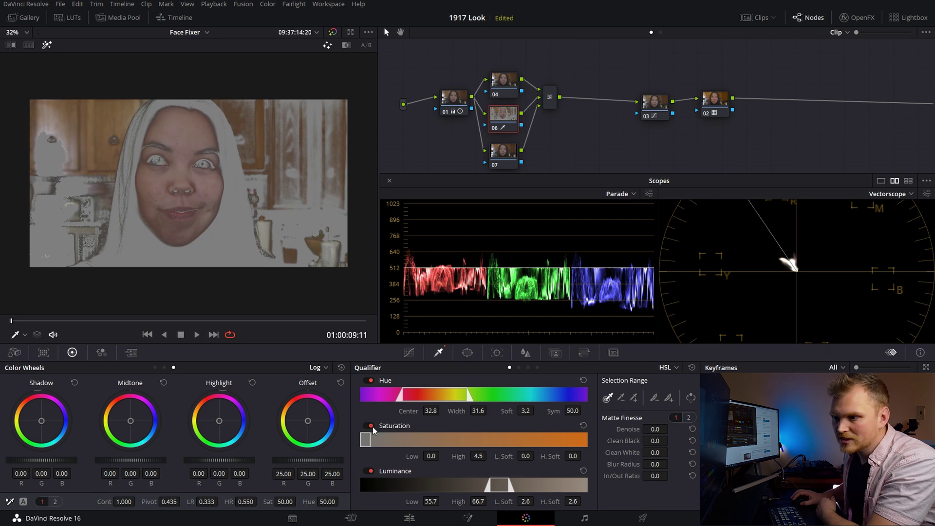
drag(419, 457, 442, 456)
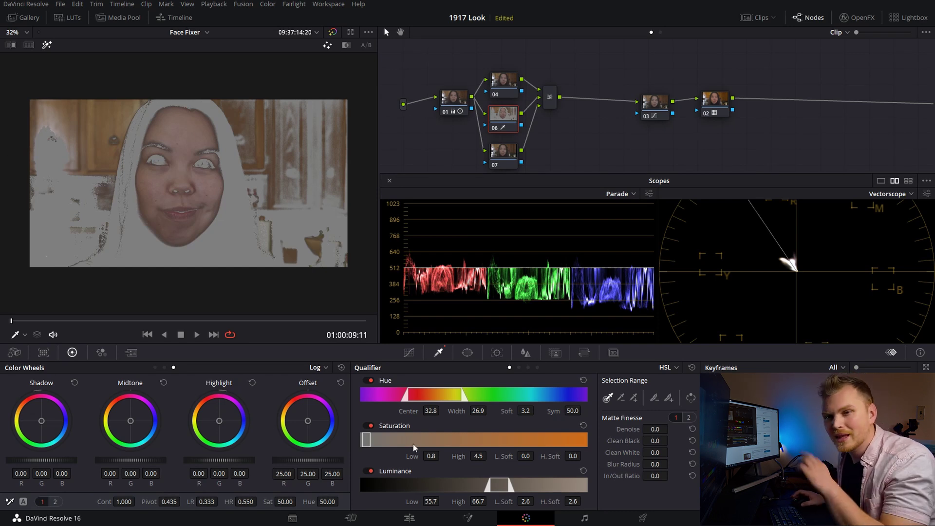
click(469, 353)
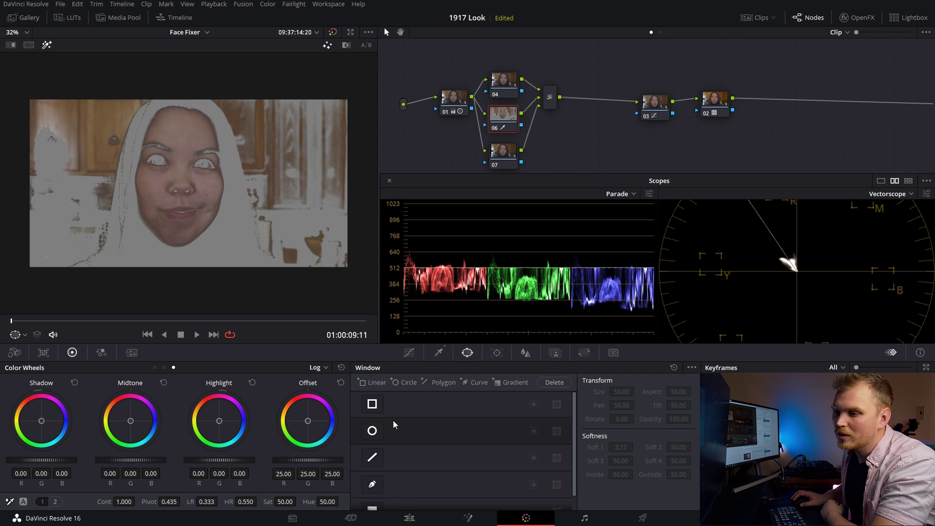
Draw a closed Curve window around the face, from chin over the forehead and back
click(372, 484)
click(178, 252)
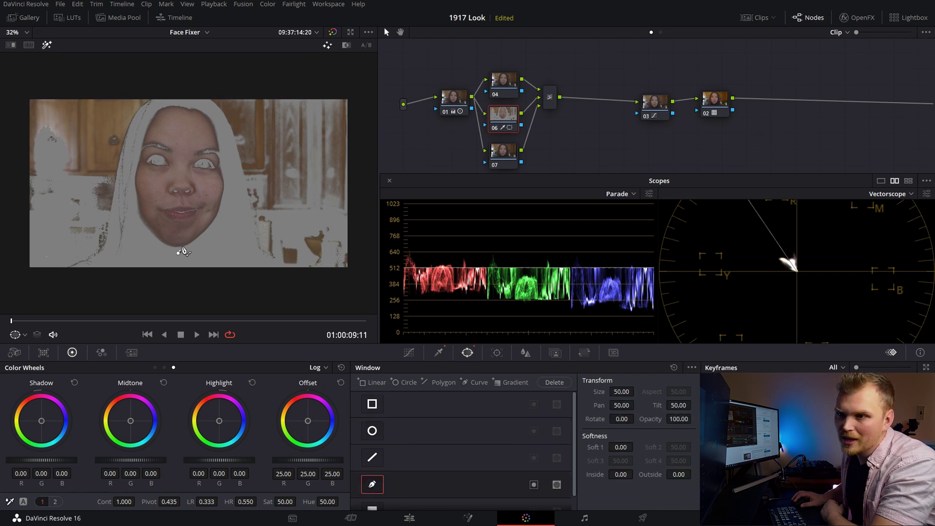
click(223, 239)
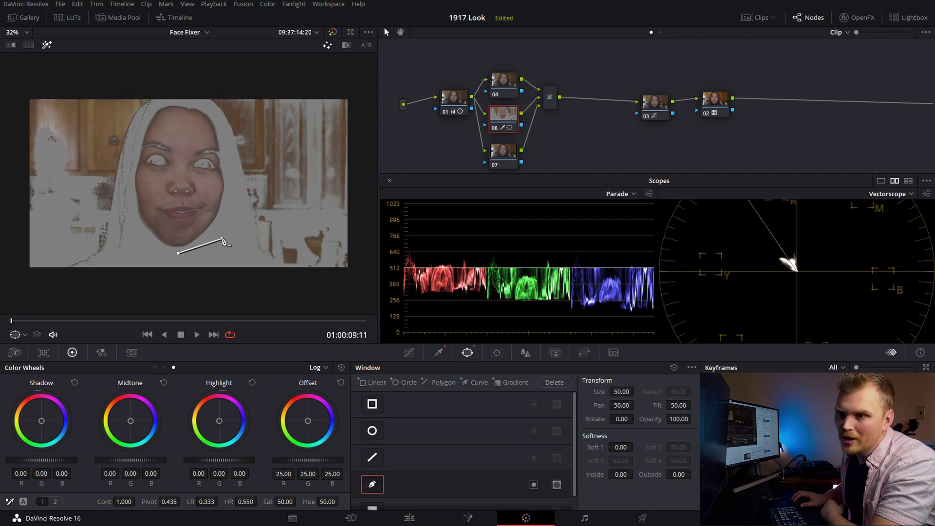
click(231, 199)
click(228, 147)
click(210, 108)
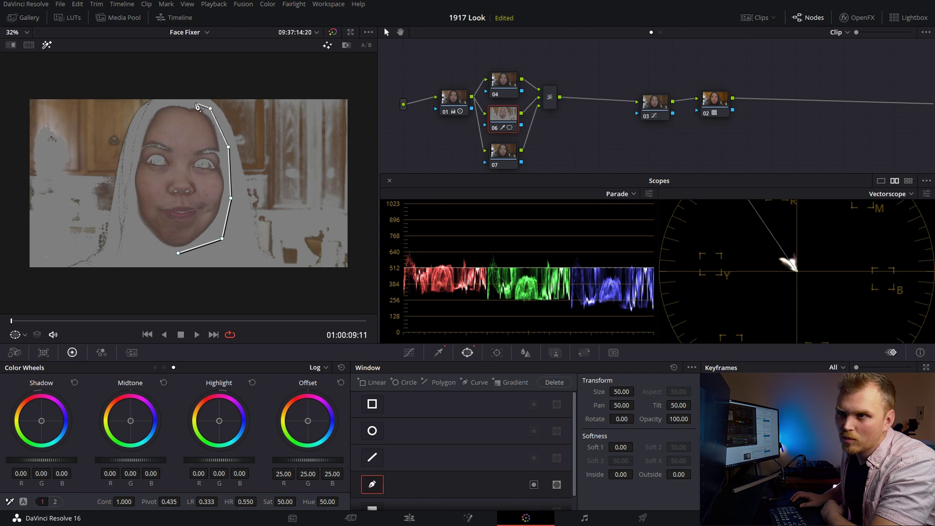
click(182, 104)
click(155, 105)
click(138, 135)
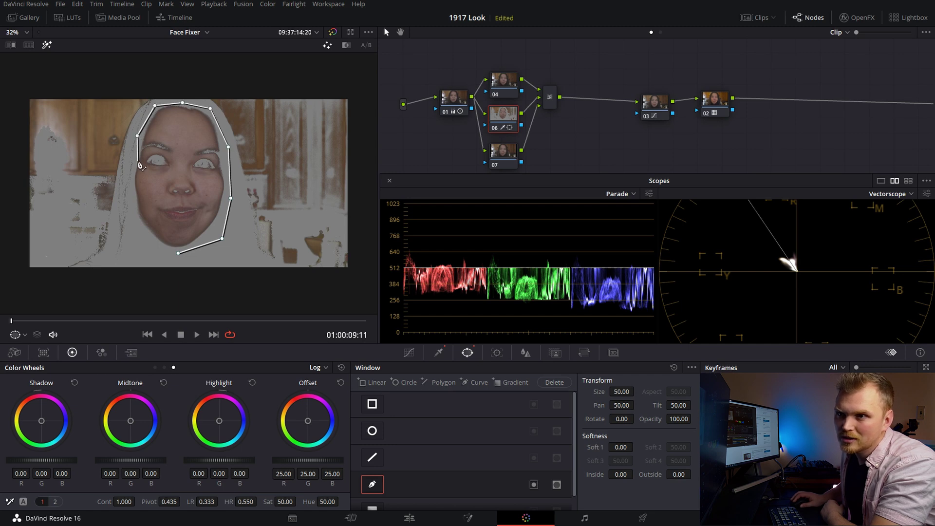
click(132, 180)
click(130, 222)
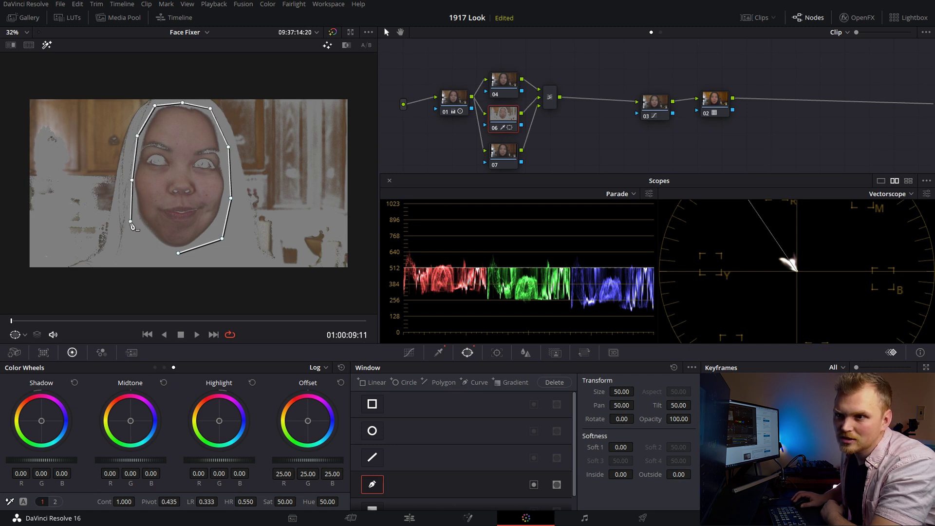
click(150, 249)
click(178, 252)
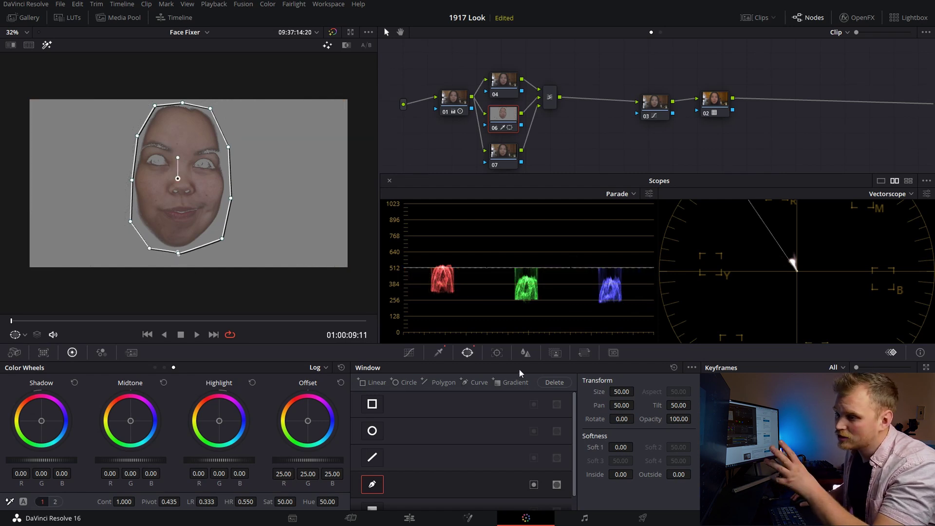
click(497, 353)
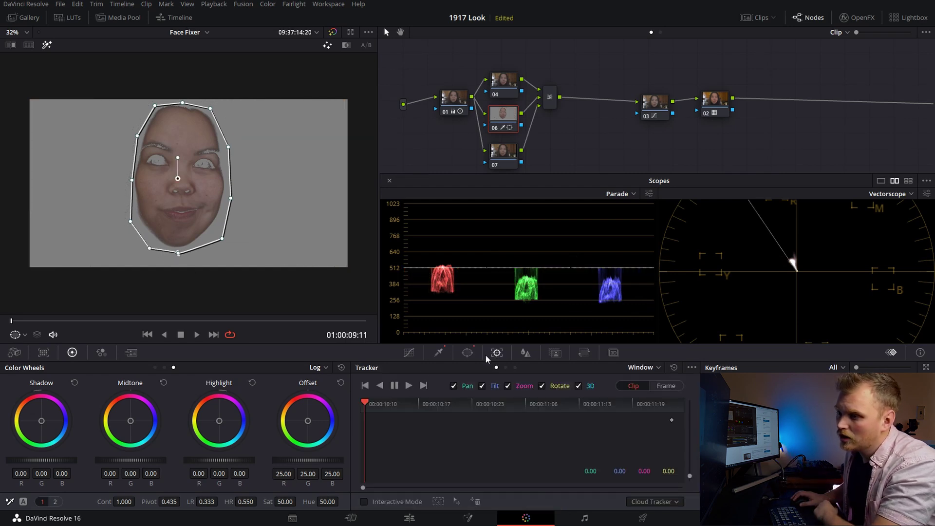
Track the face window forward through the clip and return to the first frame
click(409, 386)
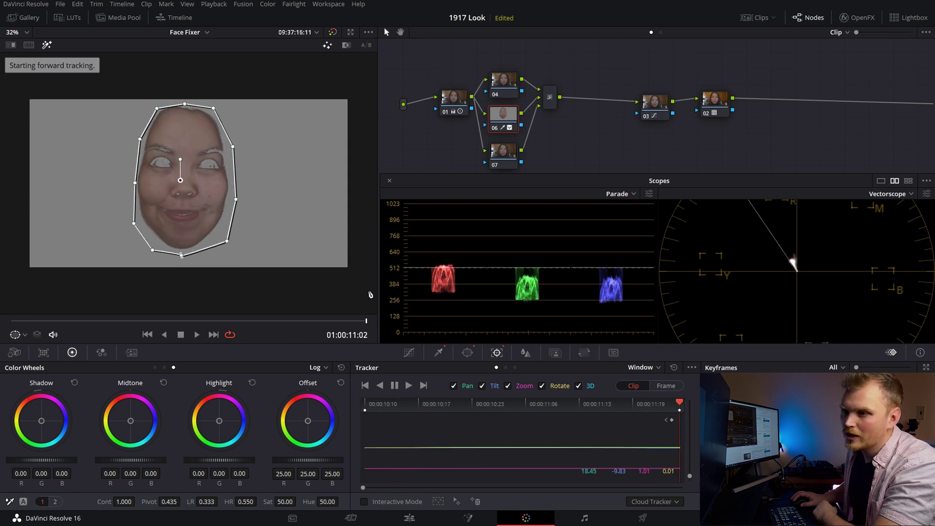
key(Home)
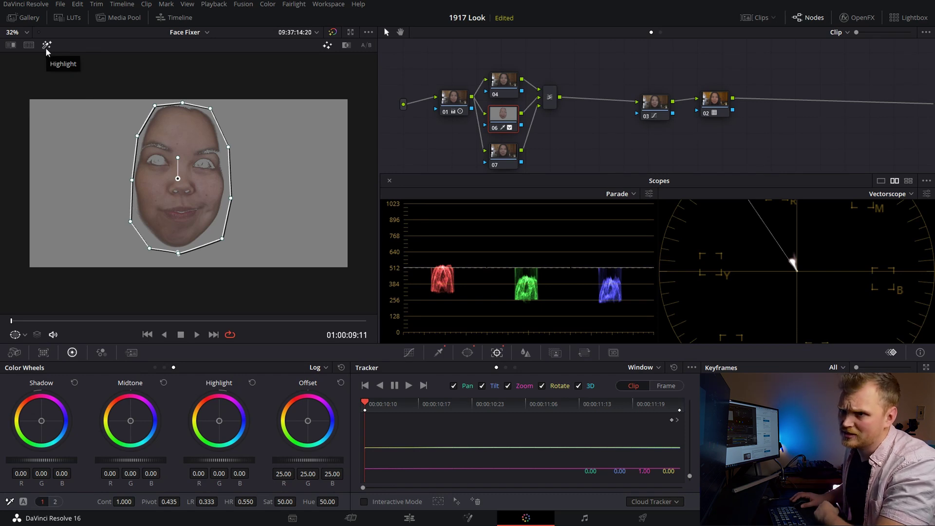
click(438, 352)
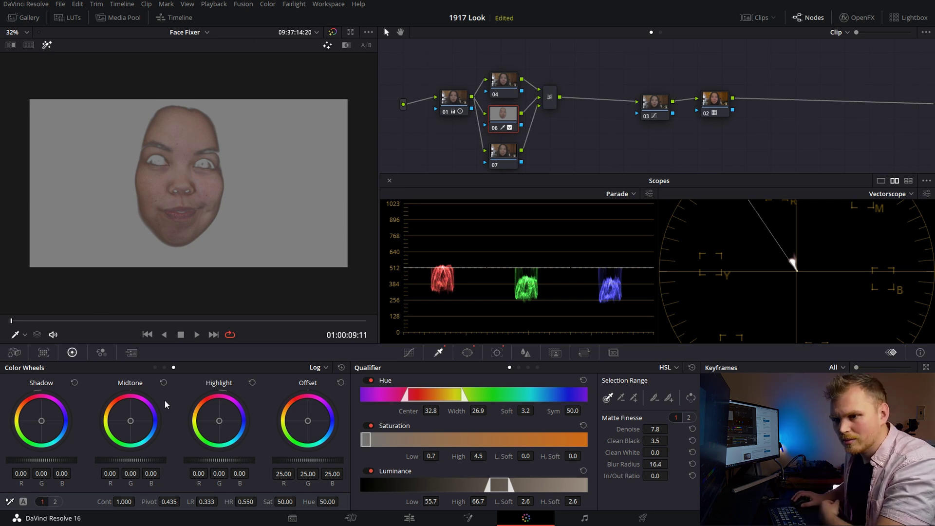
Turn off Highlight mode so the viewer shows the full image
key(shift+h)
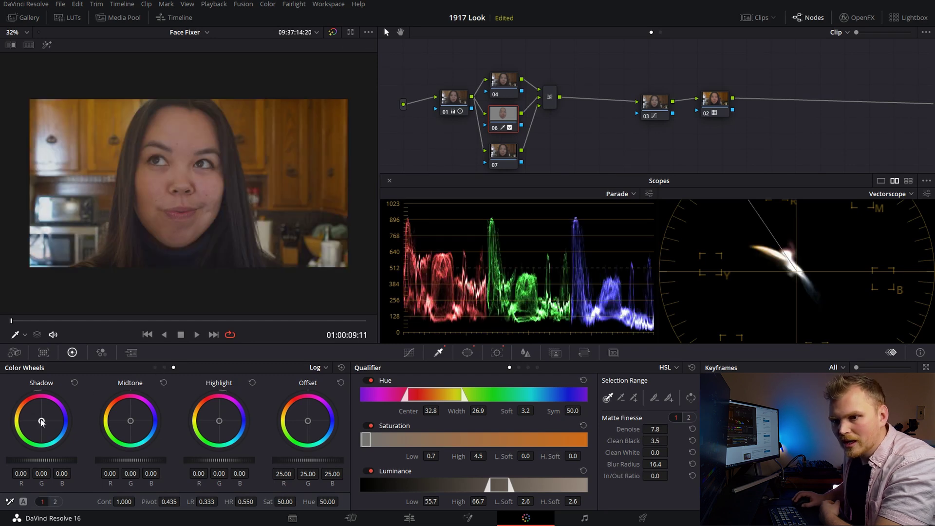
Warm node 06's shadows and midtones slightly and raise its gain to 1.02
drag(40, 420, 40, 418)
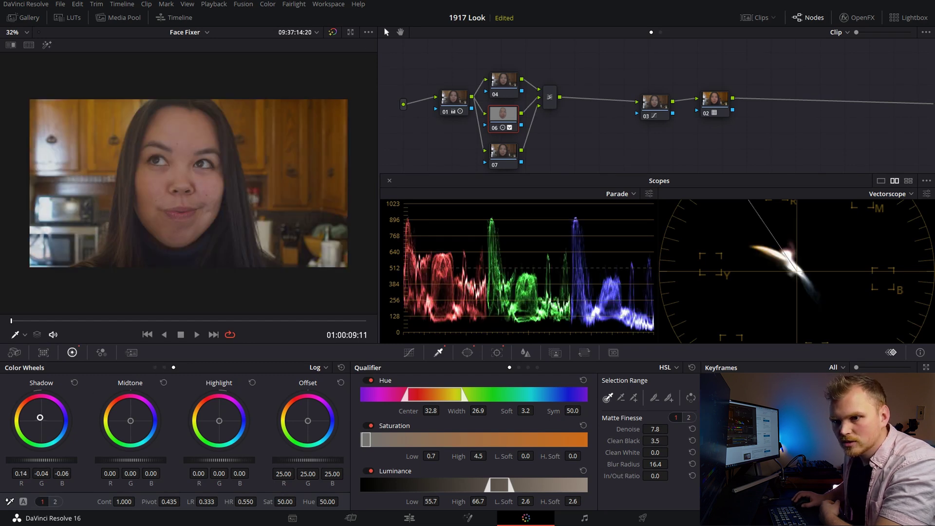
drag(130, 425, 128, 424)
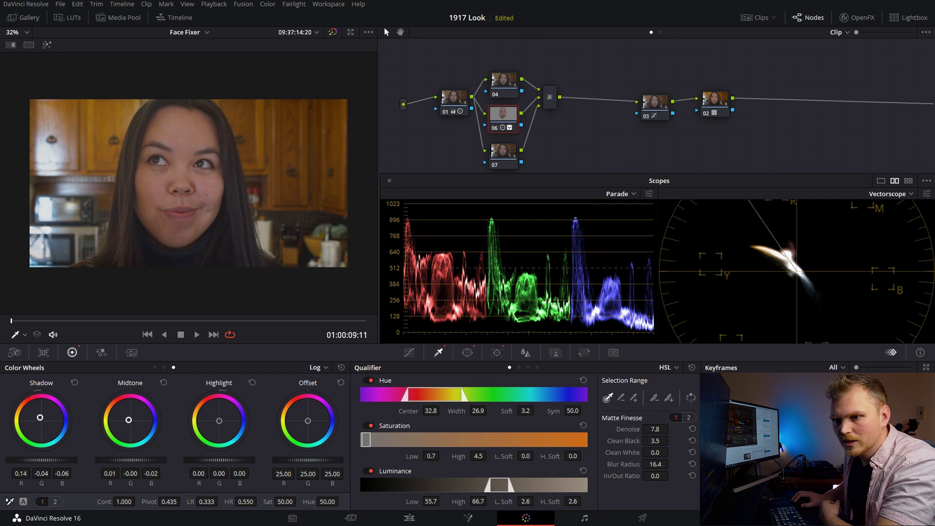
click(154, 367)
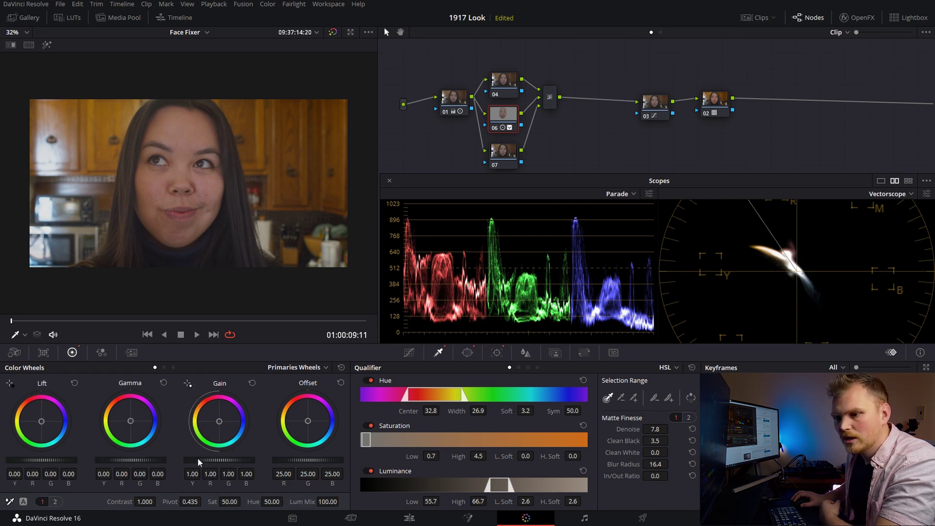
drag(197, 457, 202, 457)
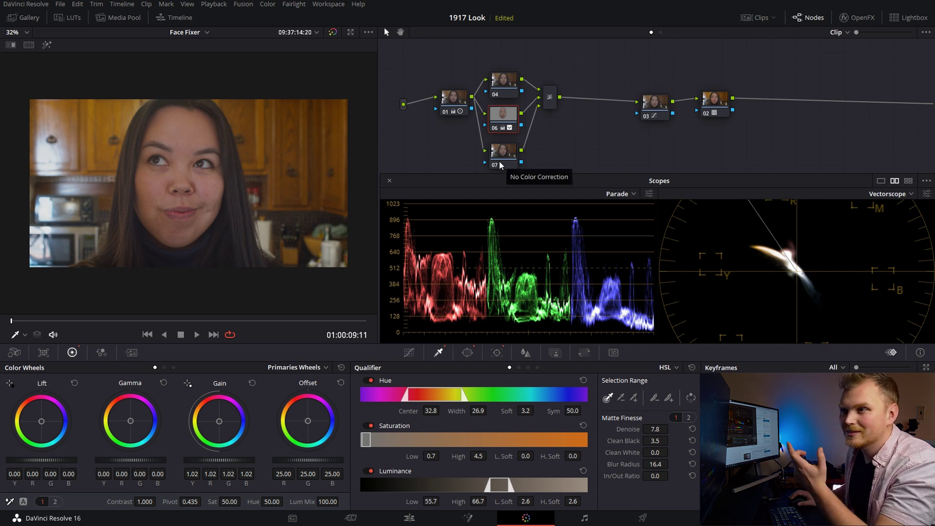
key(ctrl+d)
key(ctrl+d)
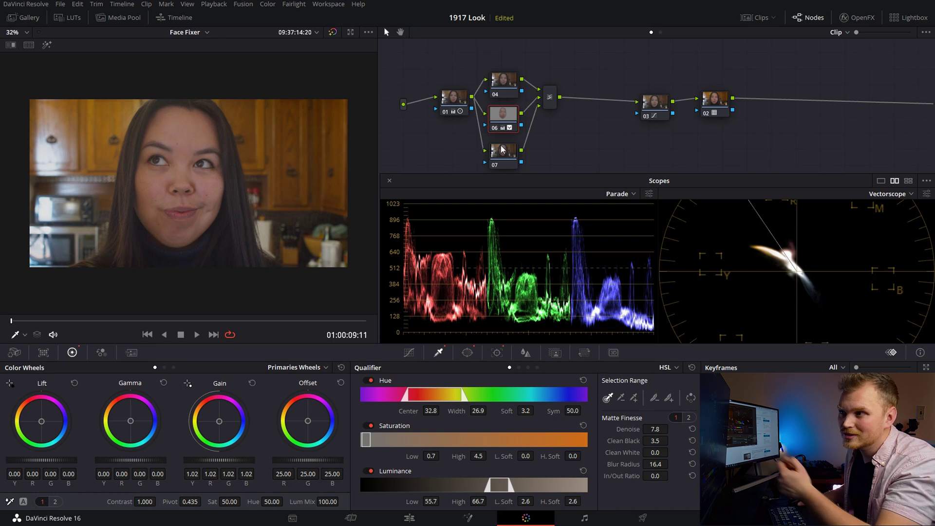
Disable node 07, then set node 06's gain to 1.07 and lift to -0.01
click(495, 166)
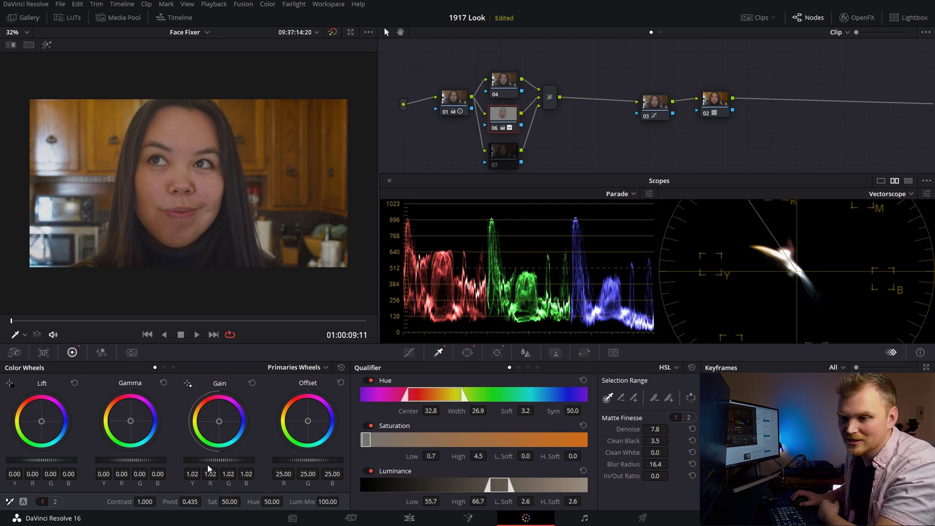
drag(192, 473, 205, 473)
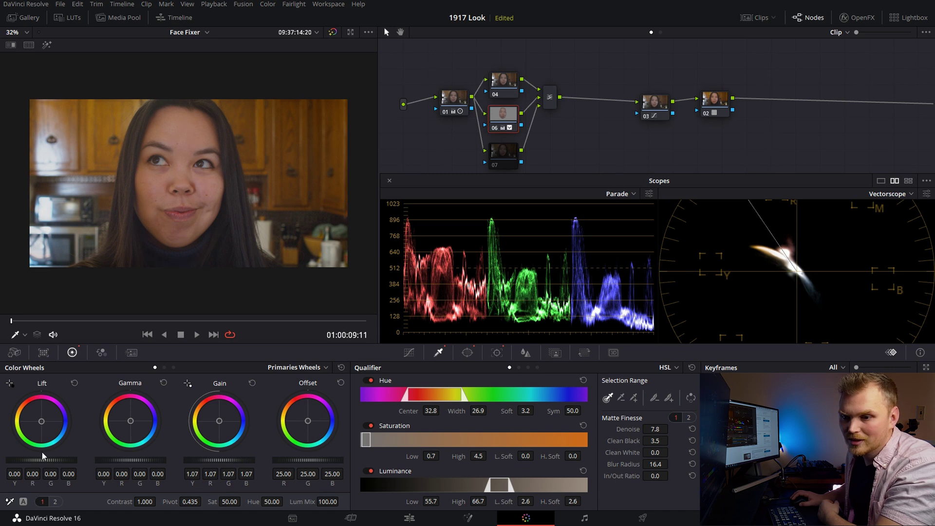
drag(54, 458, 67, 461)
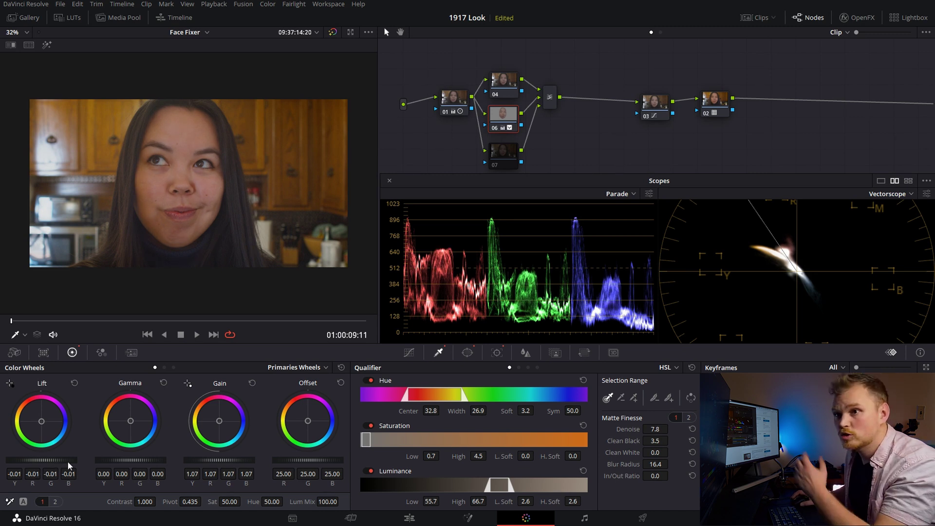
Set node 06's midtone detail to -50, then select node 04
click(59, 502)
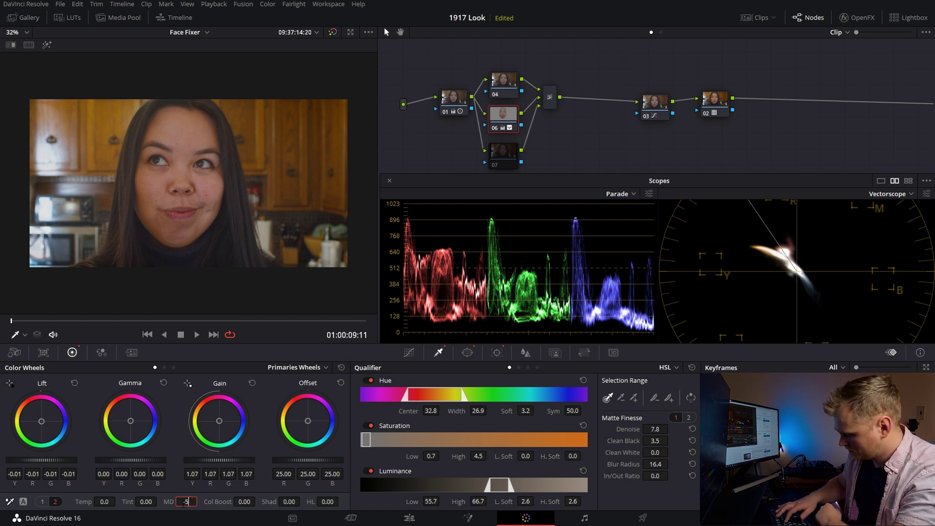
key(Return)
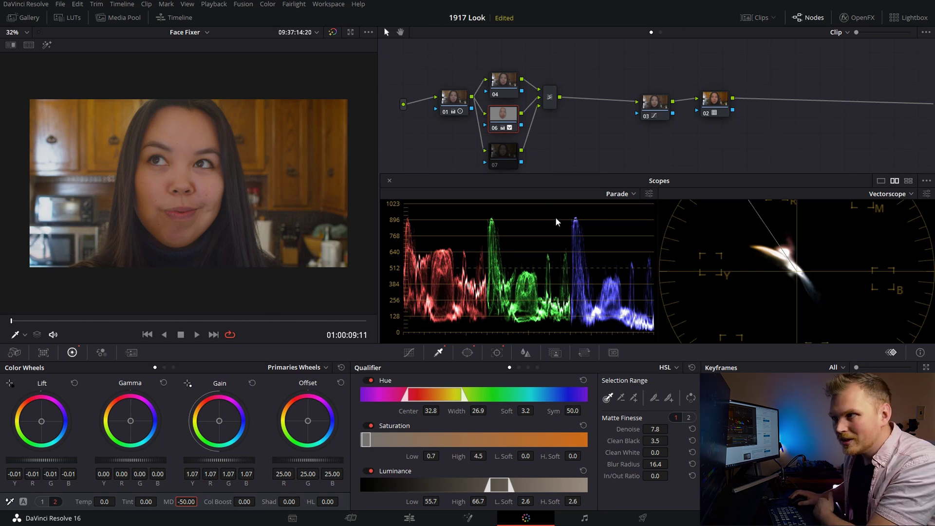
click(508, 85)
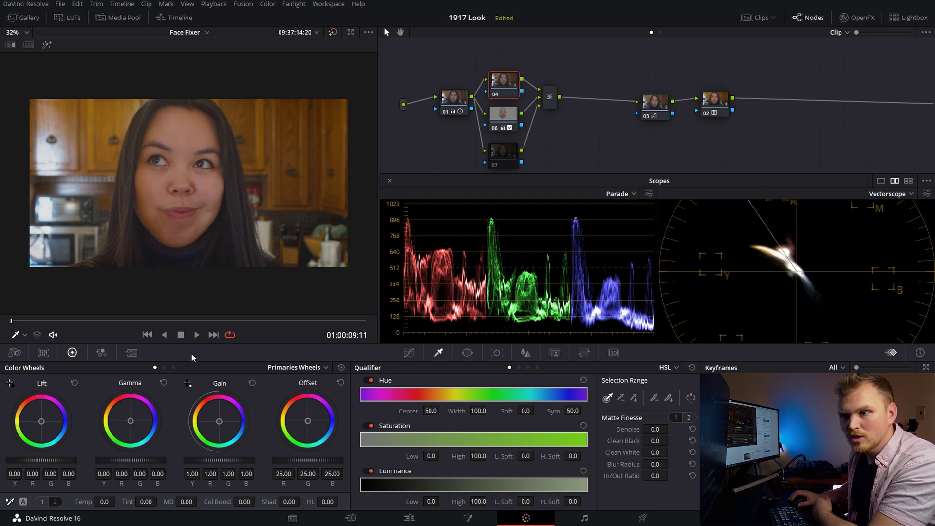
click(164, 368)
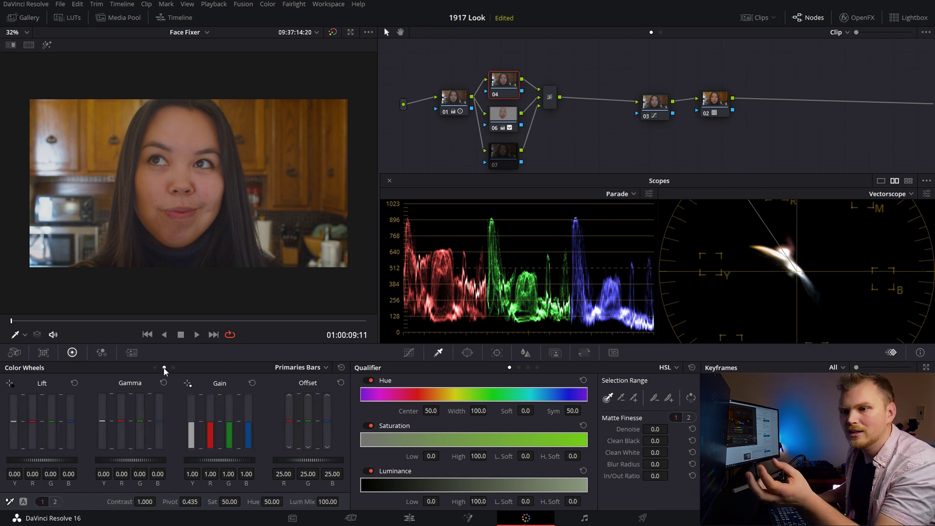
Cool node 04 with offset 21/24/27 and raise its midtone detail to 60
click(267, 7)
click(277, 431)
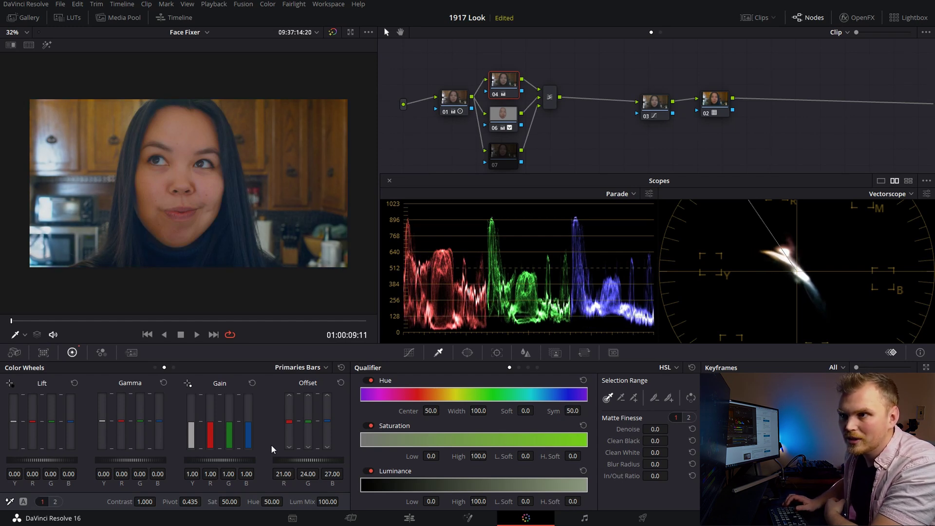
click(513, 114)
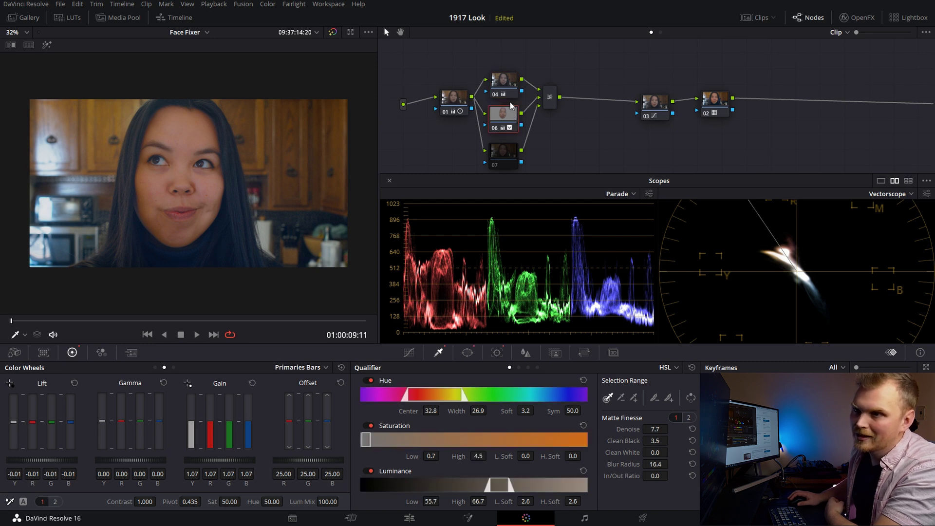
click(55, 502)
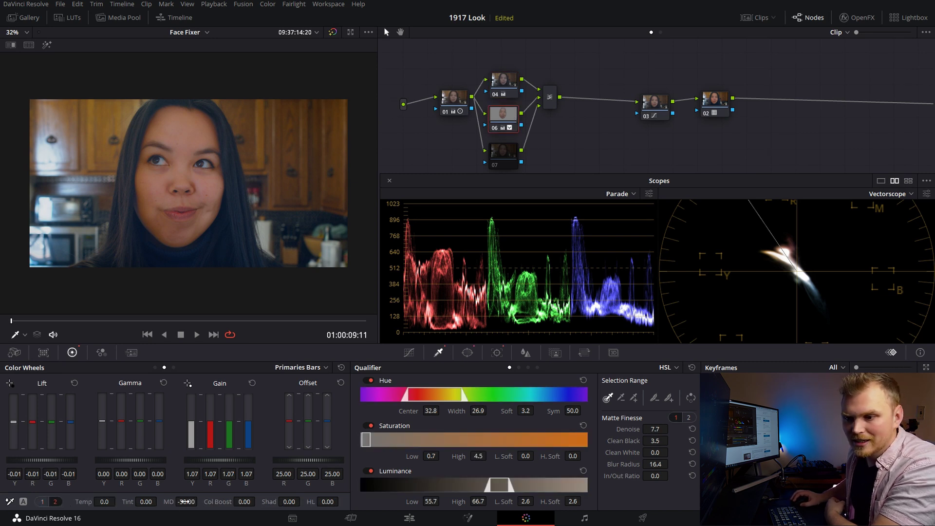
click(494, 96)
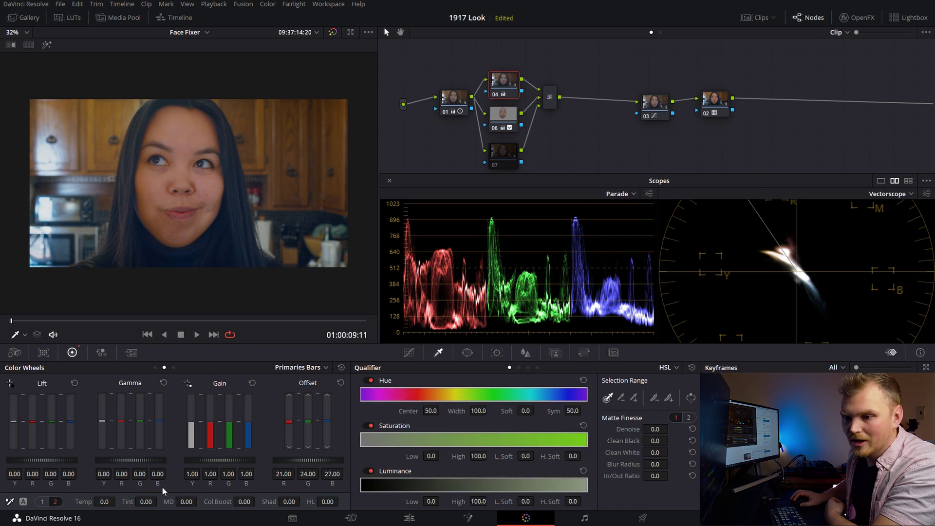
click(186, 501)
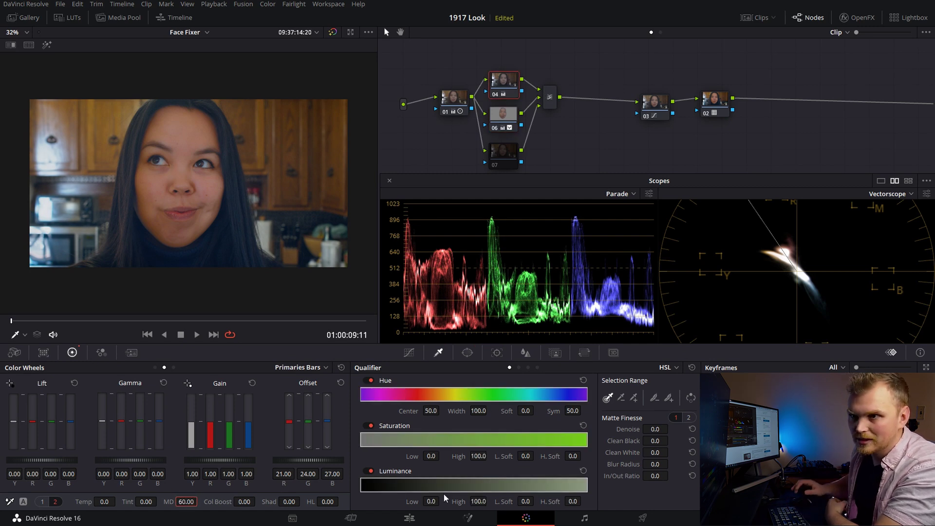
click(512, 120)
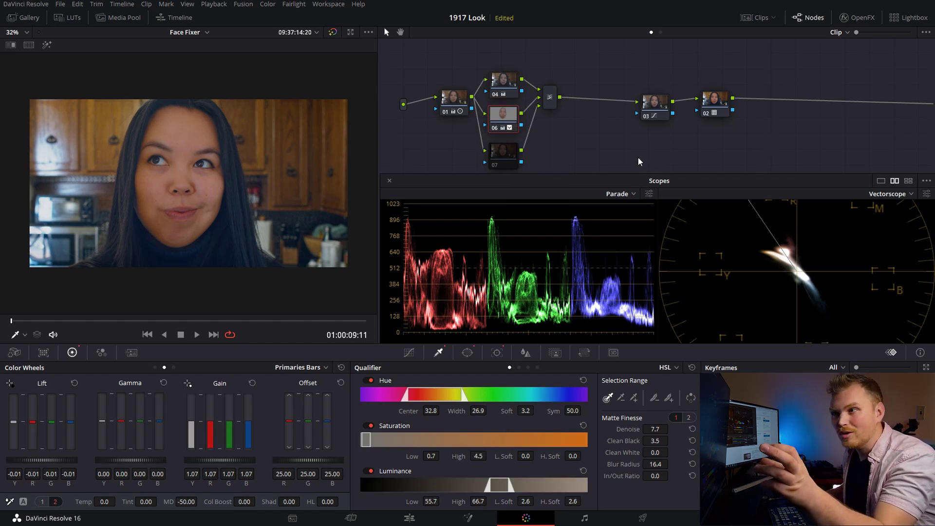
Disable and re-enable node 06 to compare the skin smoothing, then select node 07
key(ctrl+d)
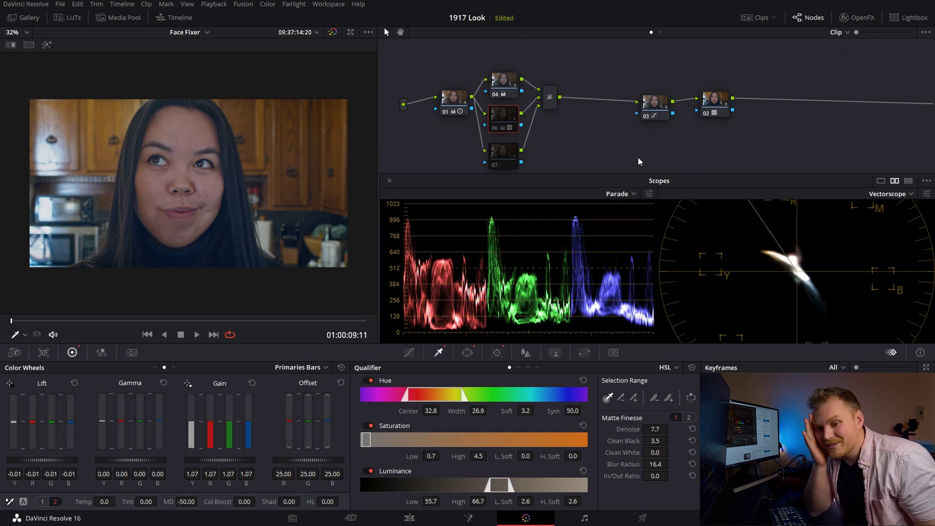
key(ctrl+d)
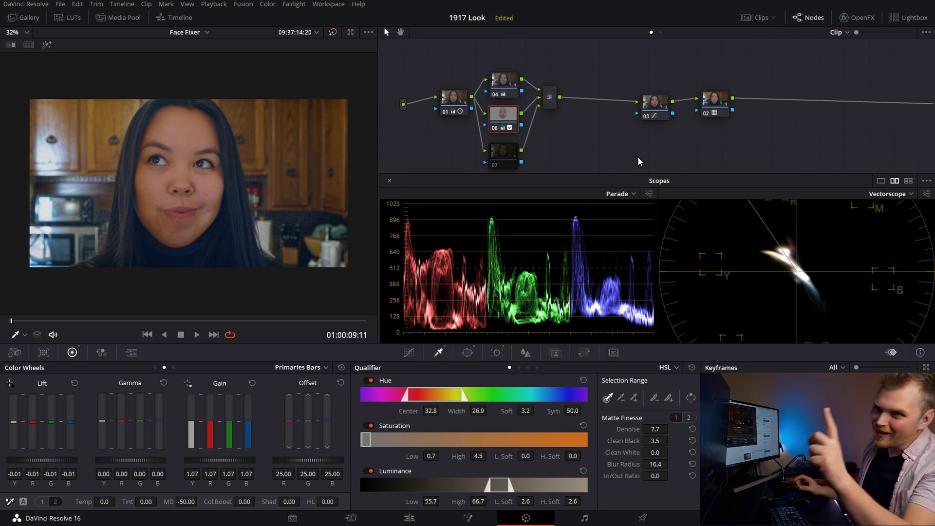
click(504, 155)
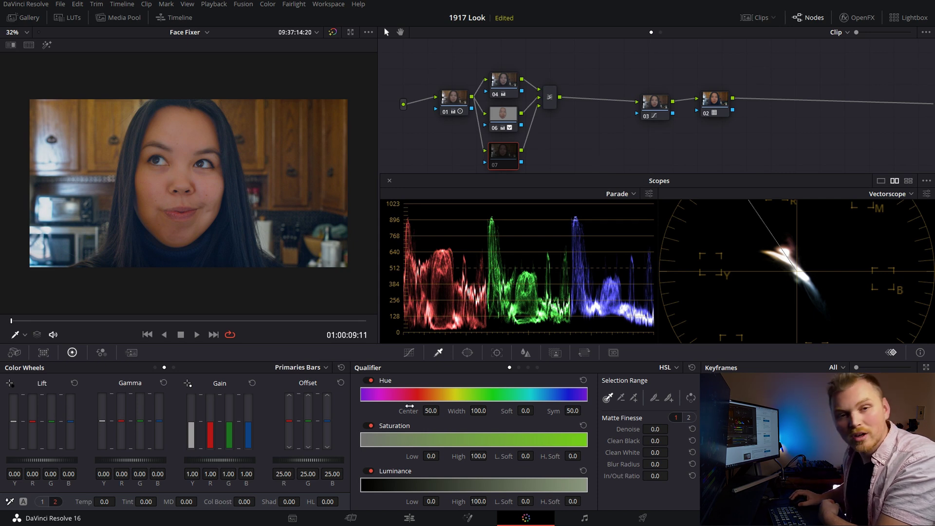
On node 07, draw a closed Curve window around the eye along both eyelids
click(467, 354)
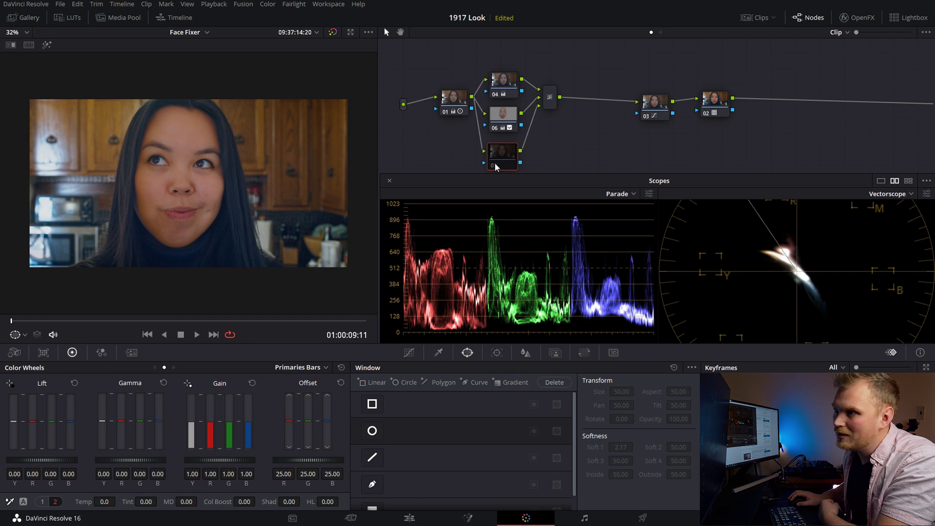
click(372, 484)
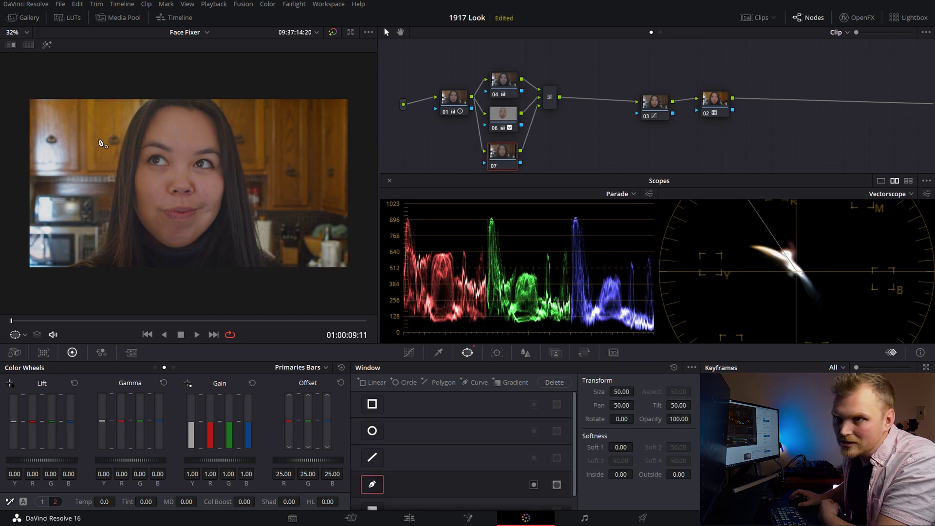
scroll(229, 168, up, 6)
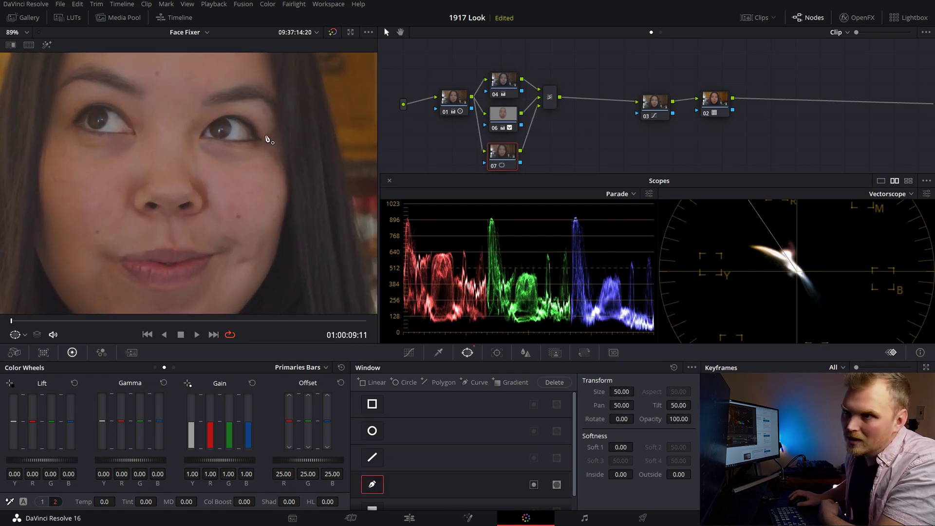
click(253, 145)
click(229, 146)
click(201, 142)
click(199, 133)
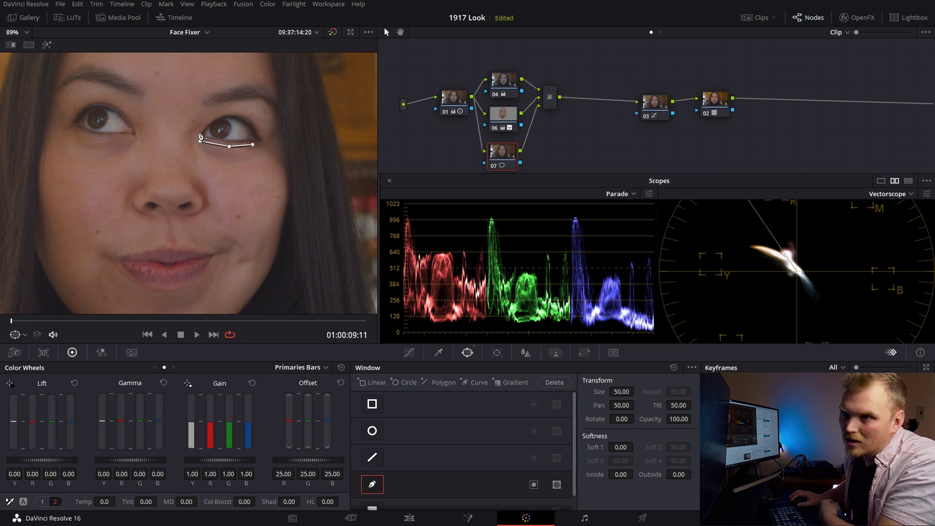
click(212, 117)
click(233, 115)
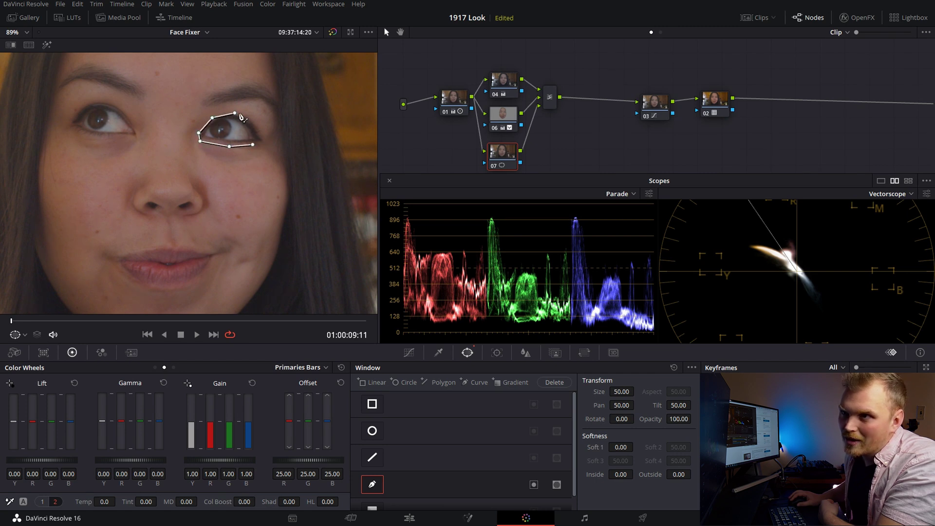
click(257, 125)
click(262, 141)
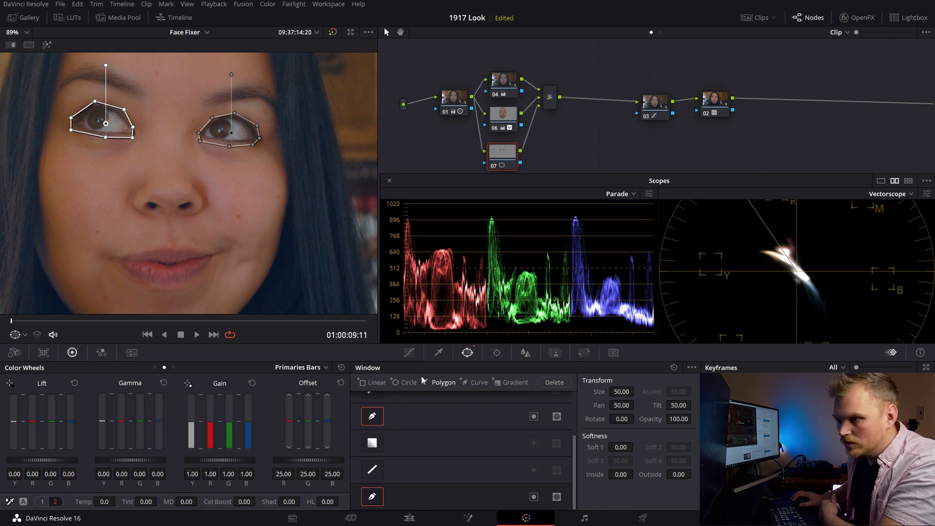
Track the eye windows forward through the clip
click(497, 353)
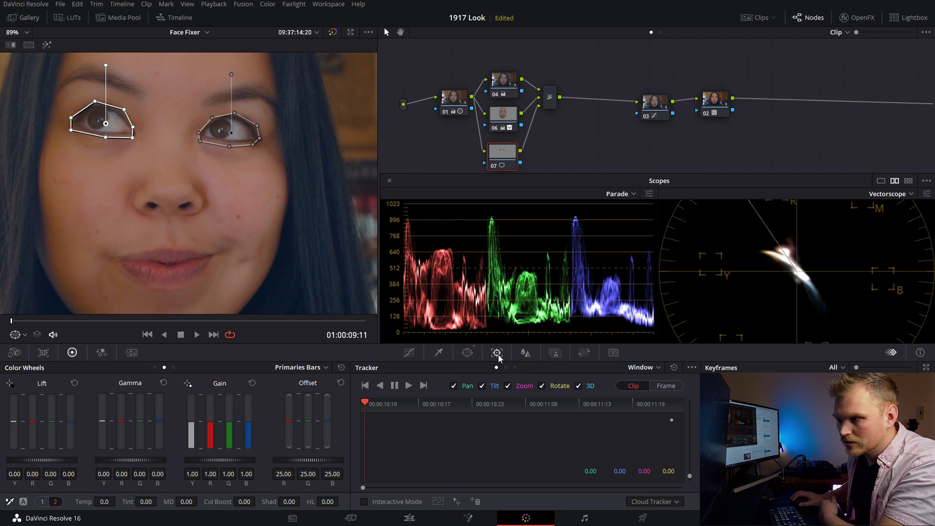
click(408, 386)
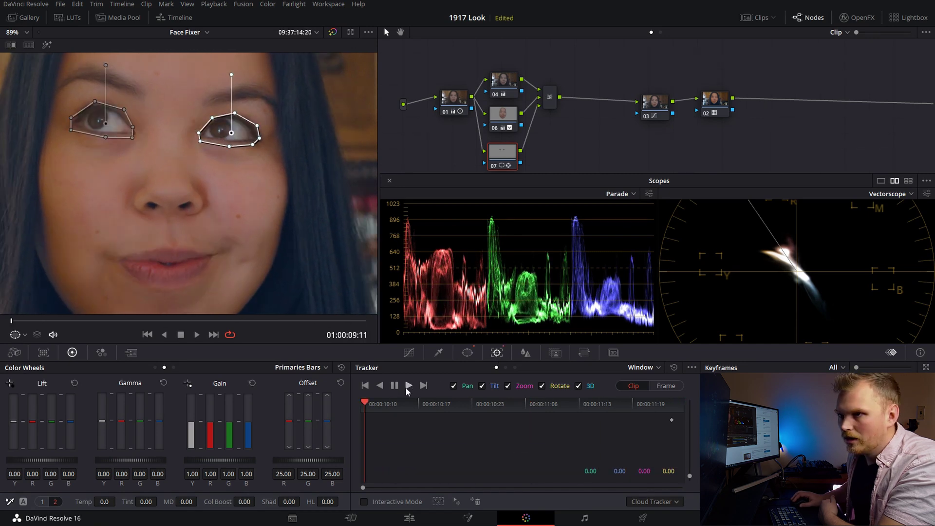
click(408, 386)
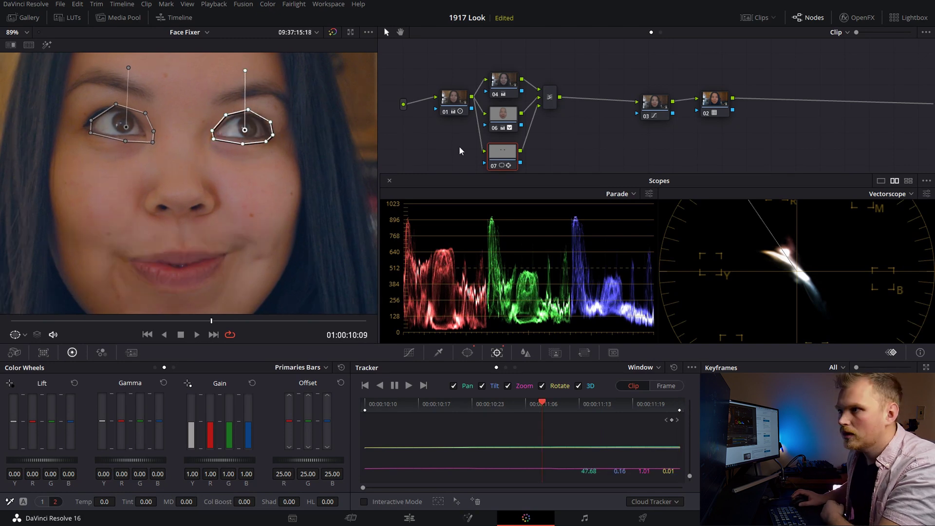
Turn on Highlight mode to preview only the masked eyes against grey
click(467, 354)
click(47, 45)
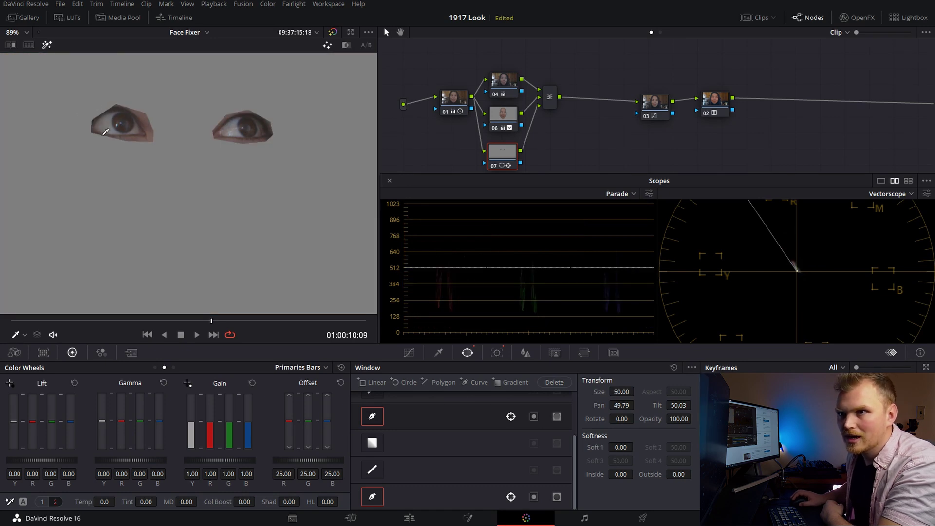
click(442, 354)
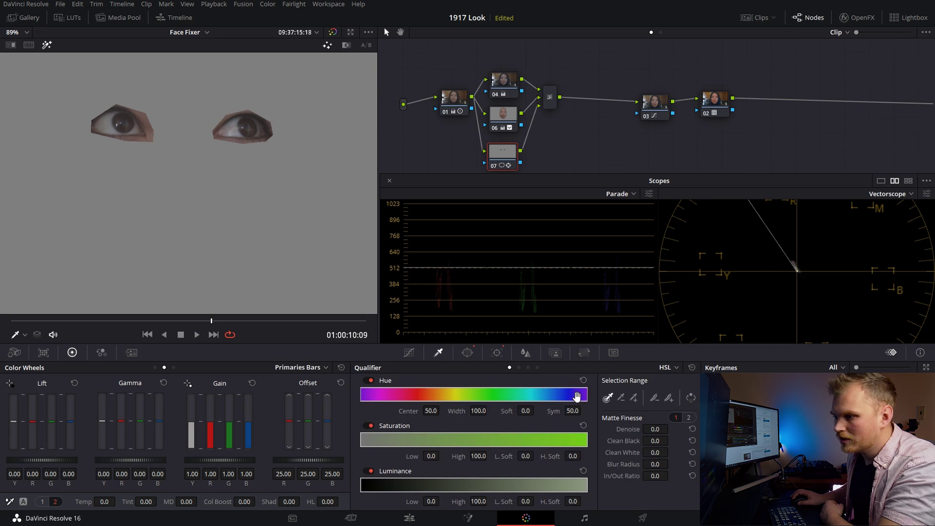
Disable Hue in the eye key, with Saturation High 1.3, Denoise 10.5 and Clean Black 13.8
click(371, 381)
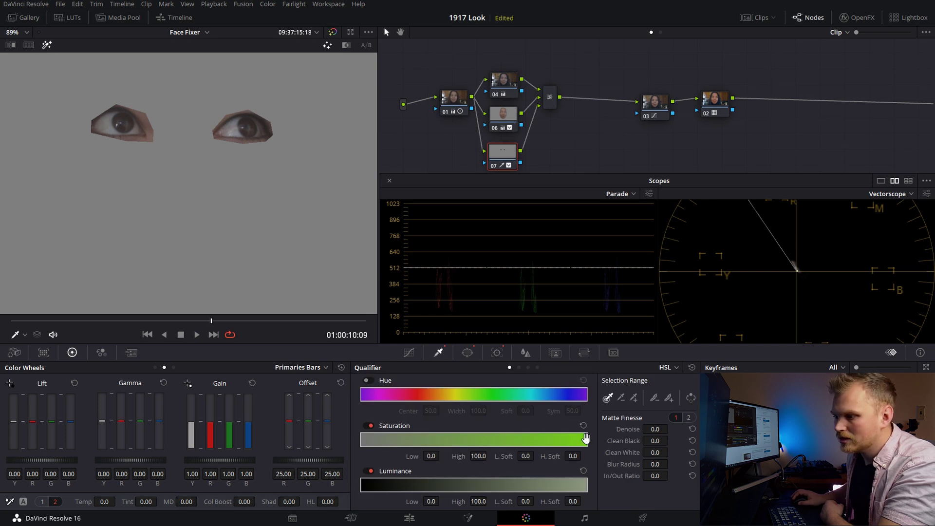
scroll(488, 456, down, 1)
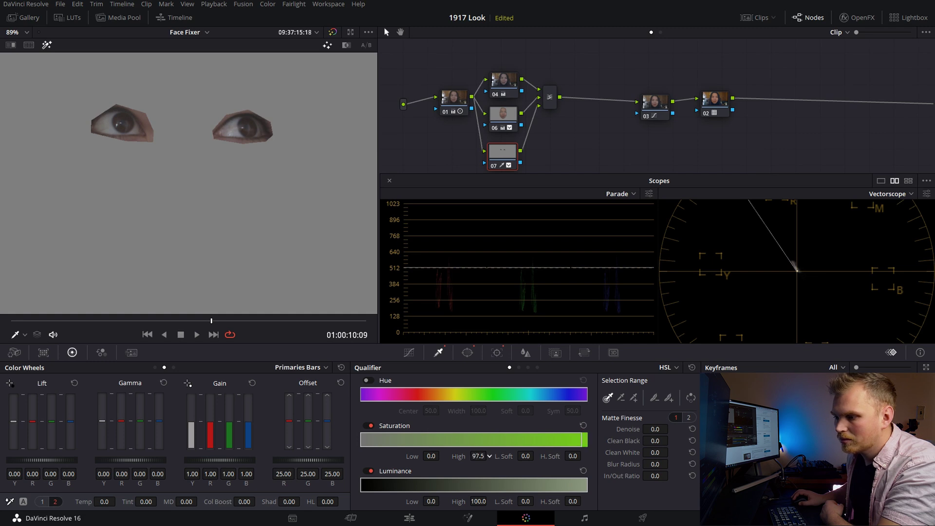
scroll(489, 456, down, 20)
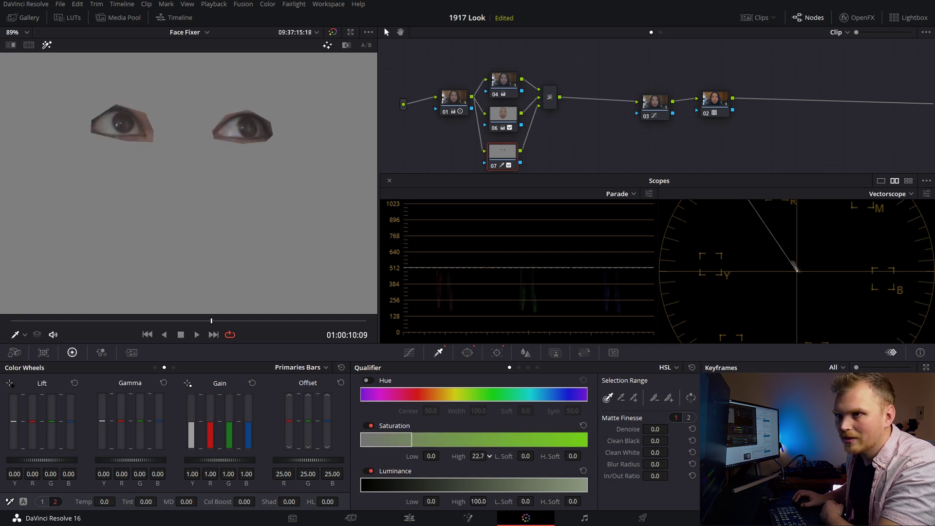
scroll(489, 456, down, 8)
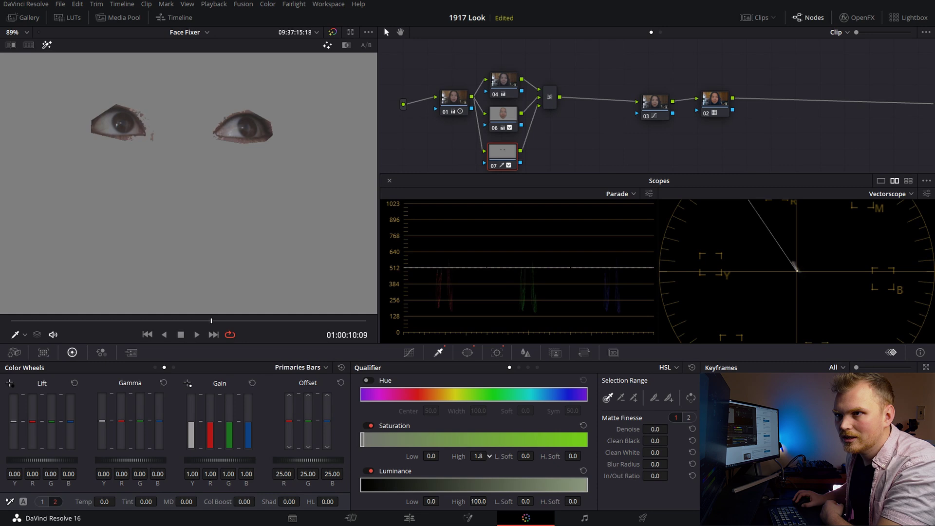
scroll(489, 455, up, 1)
scroll(489, 456, down, 2)
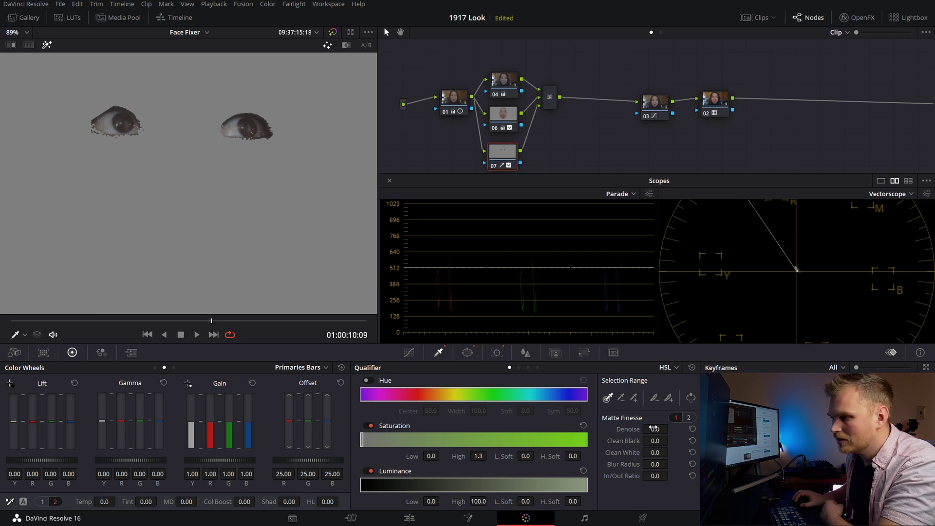
drag(654, 429, 672, 441)
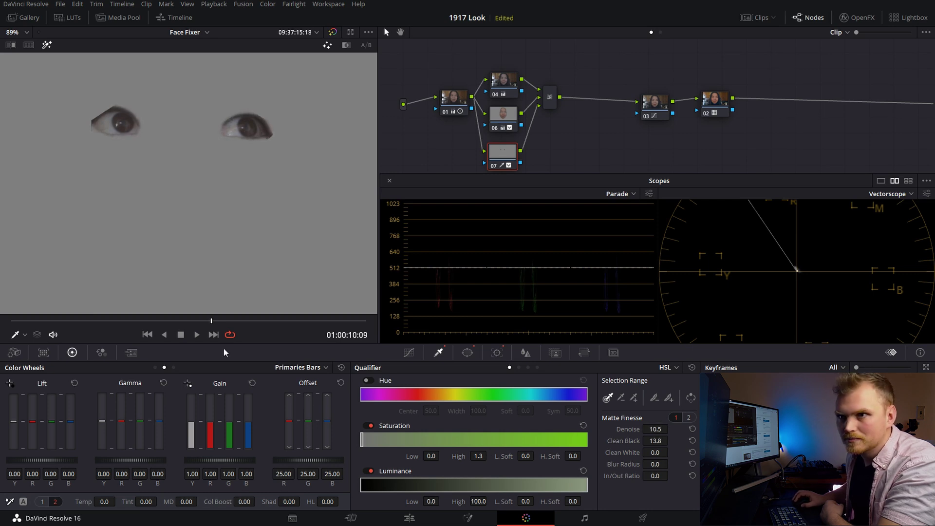
Turn off Highlight and raise the eyes' Gain to 1.06 in the Primaries Wheels
click(47, 44)
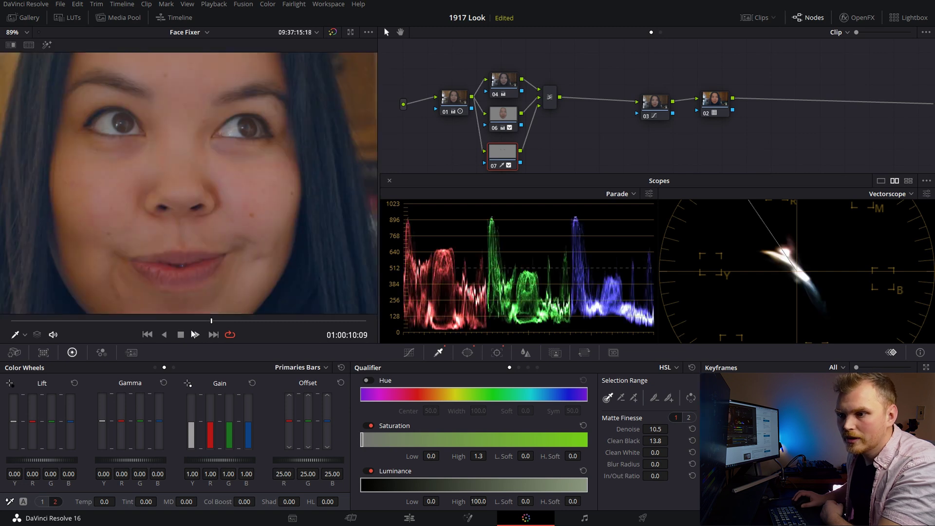
click(174, 367)
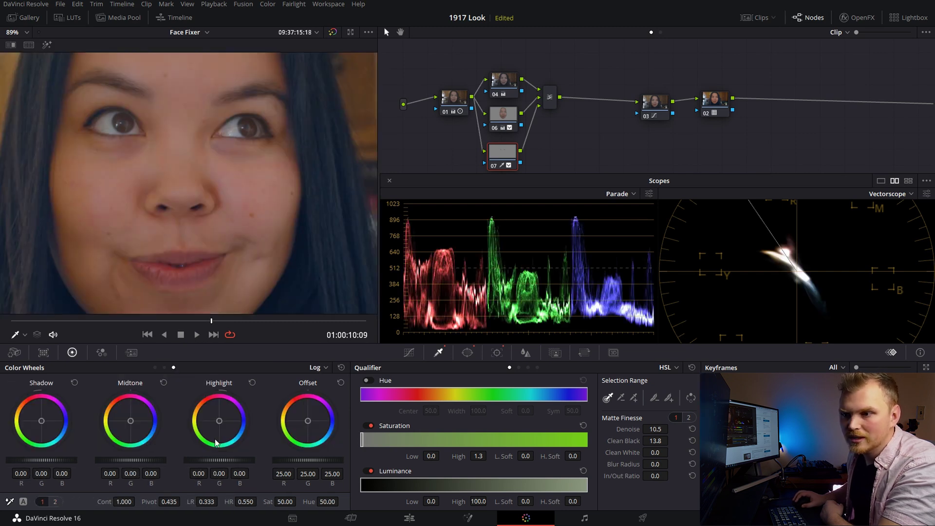
click(155, 367)
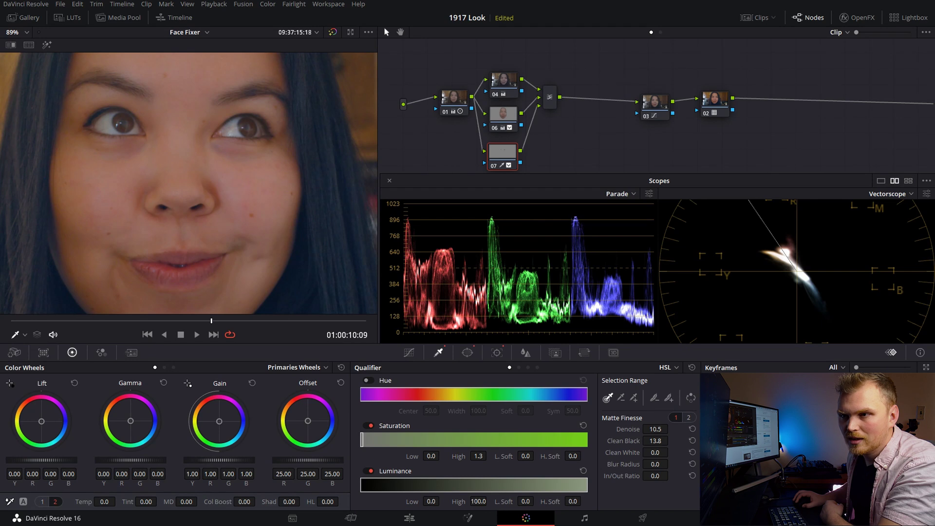
drag(219, 460, 235, 460)
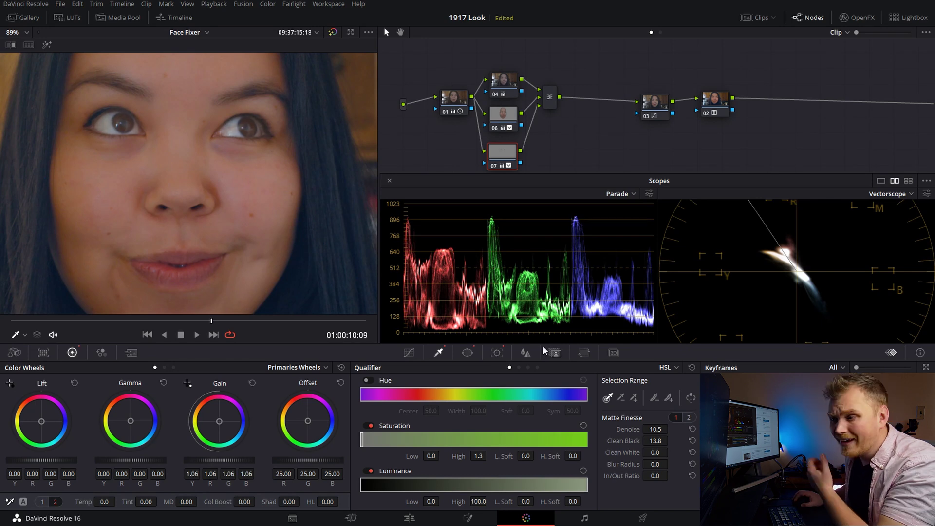
Sharpen the eyes with a blur radius of 0.47 and bypass node 07 to compare
click(524, 352)
drag(428, 427, 431, 429)
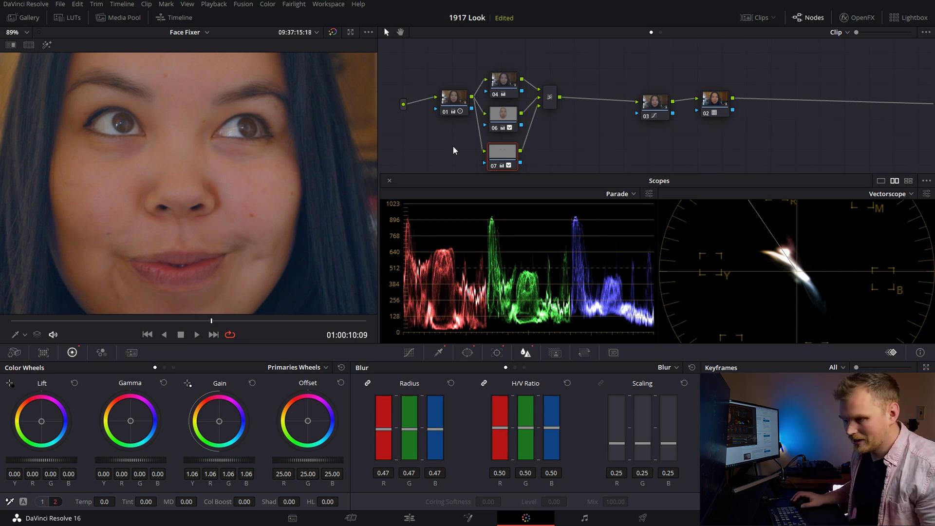
key(ctrl+d)
key(ctrl+d)
scroll(203, 203, down, 2)
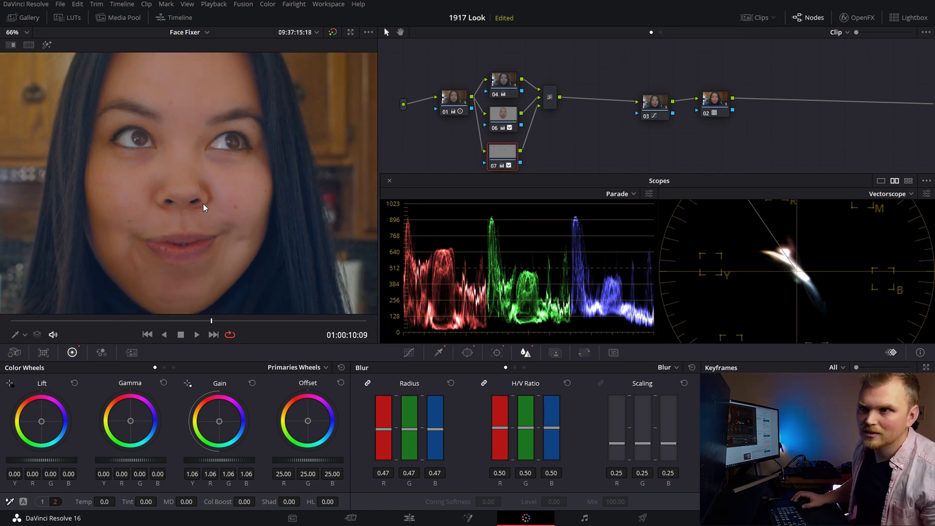
scroll(200, 203, down, 1)
key(ctrl+d)
key(ctrl+d)
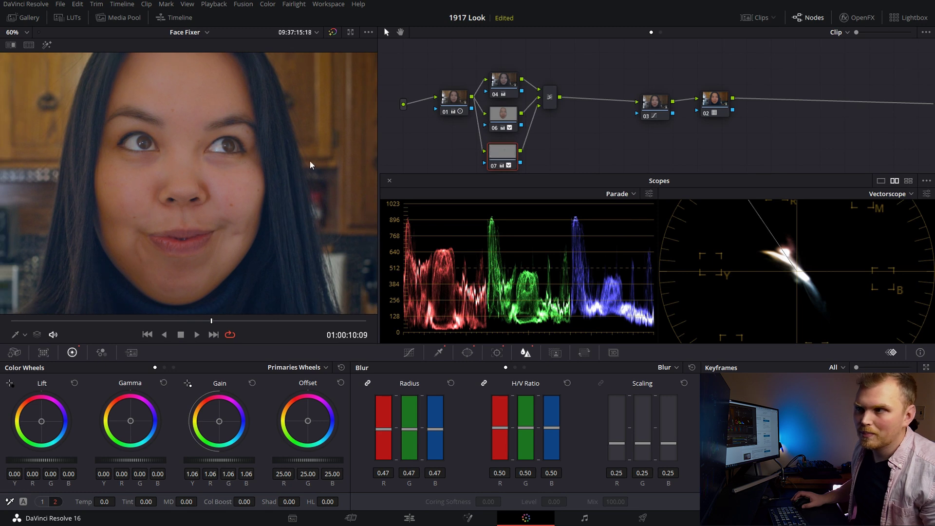
click(165, 367)
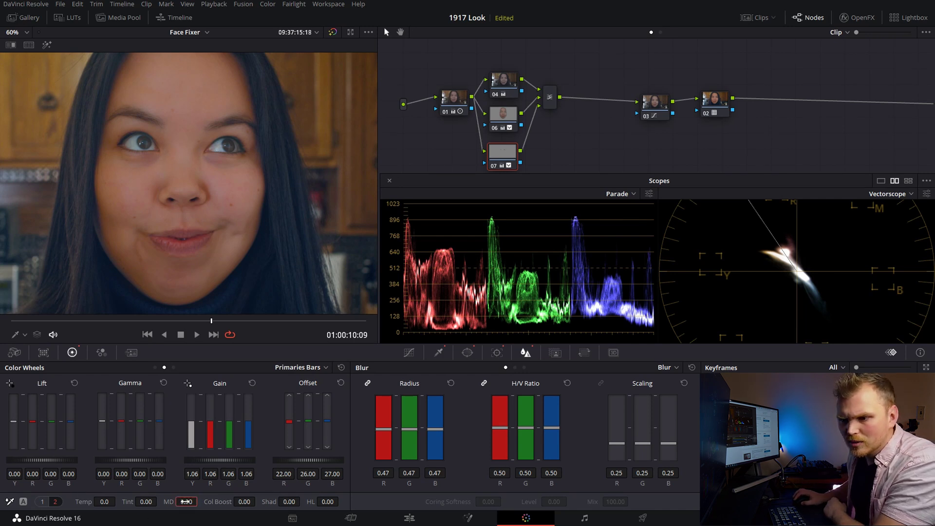
Set node 07's Midtone Detail to 60
key(Return)
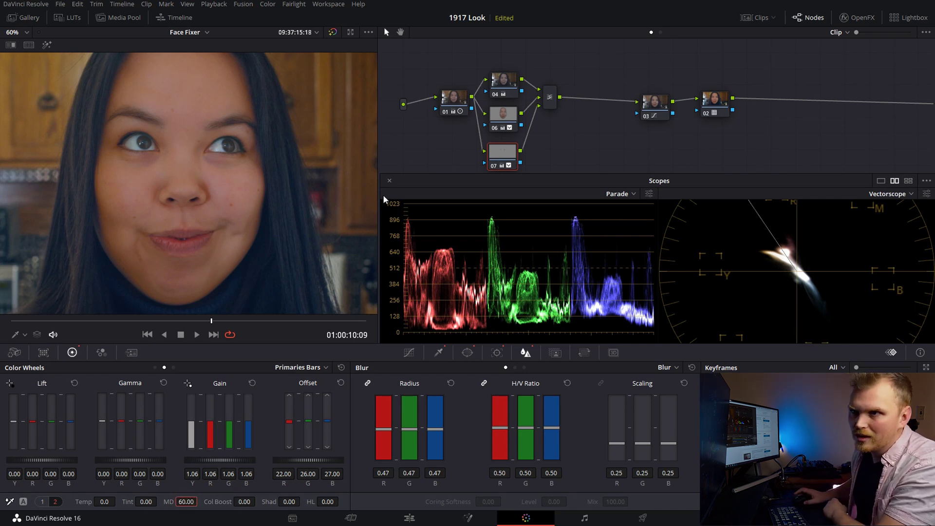